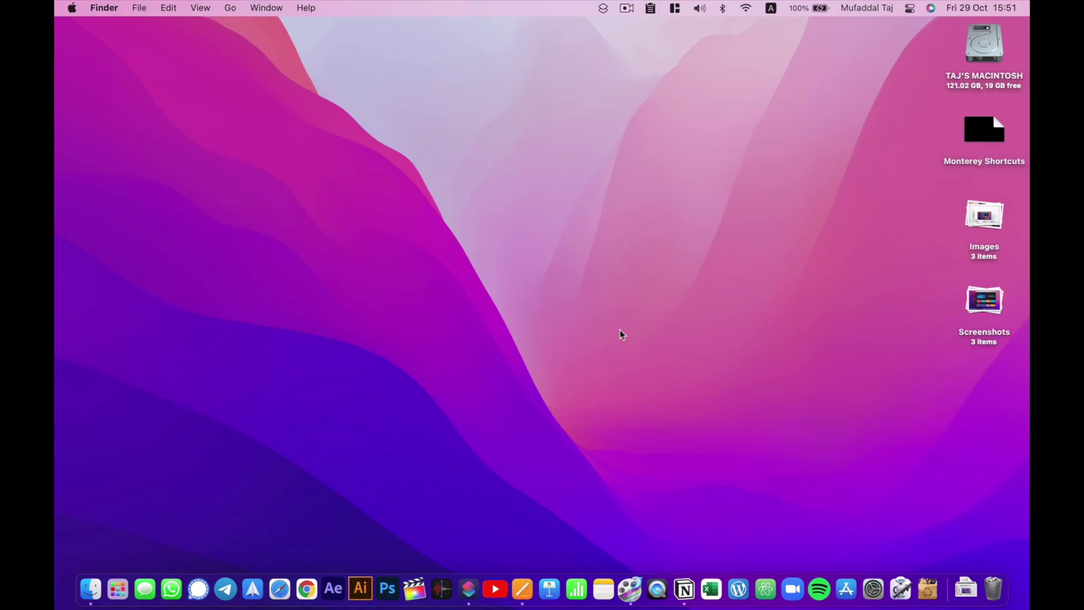
Launch Shortcuts from Spotlight search and browse the All Shortcuts grid
{"action": "key", "text": "super+space"}
{"action": "type", "text": "short"}
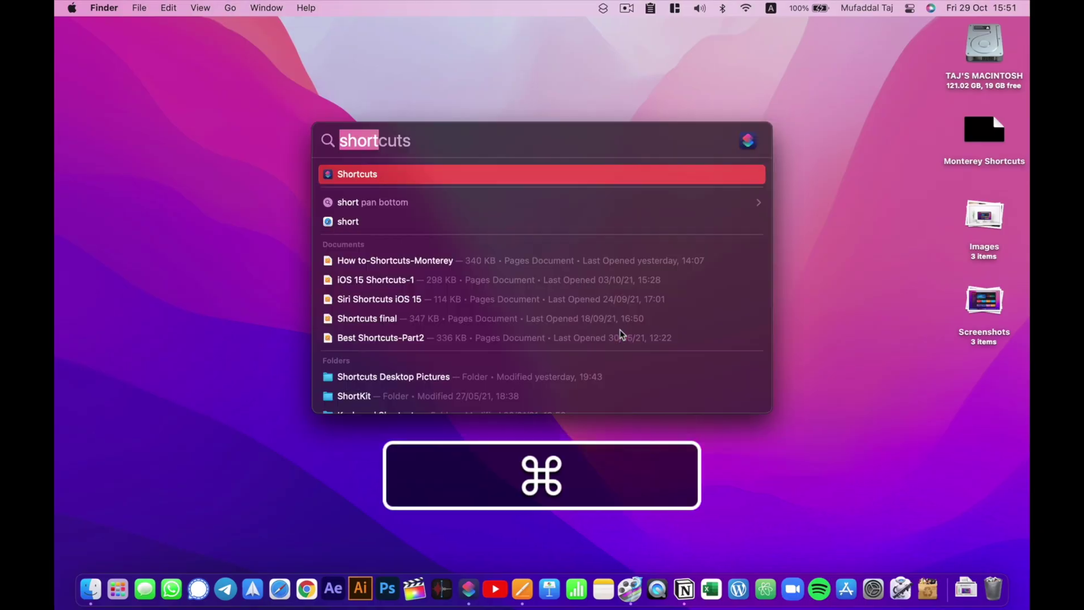
{"action": "type", "text": "sh"}
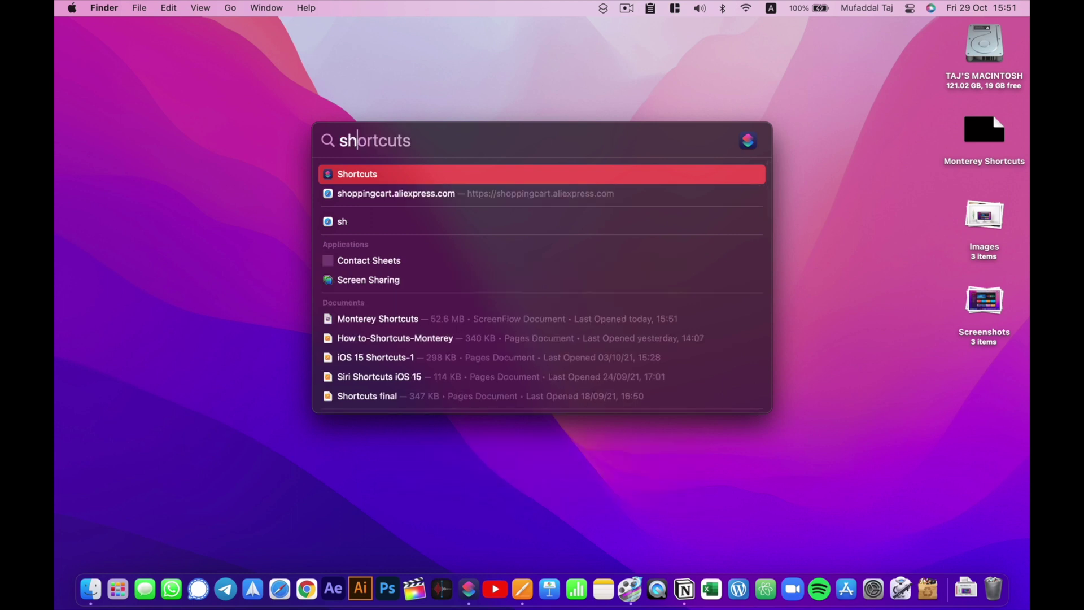
{"action": "key", "text": "Return"}
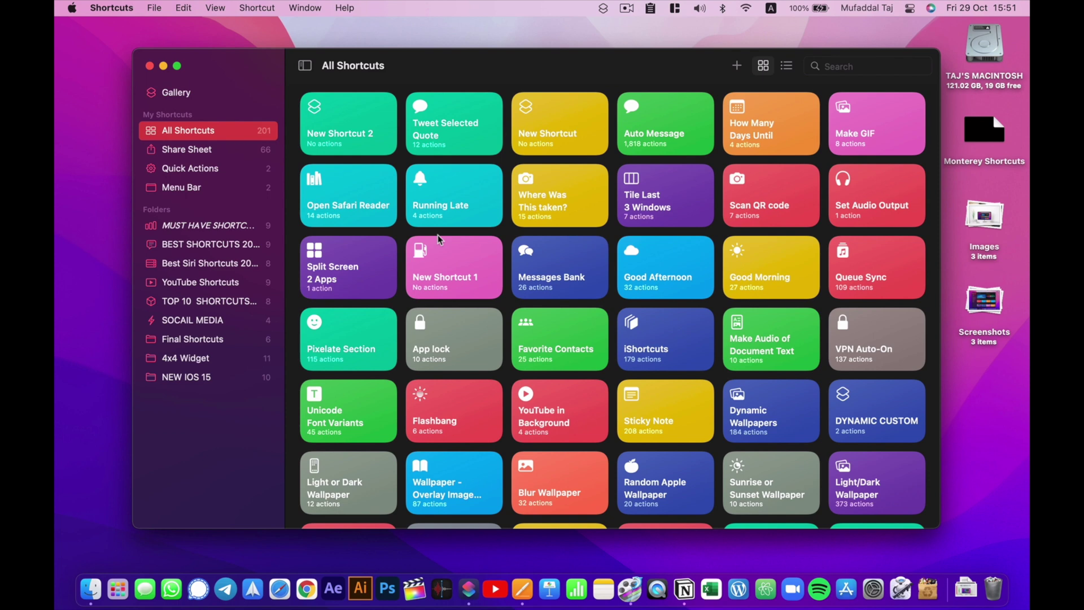
{"action": "scroll", "coordinate": [438, 235], "scroll_direction": "down", "scroll_amount": 10}
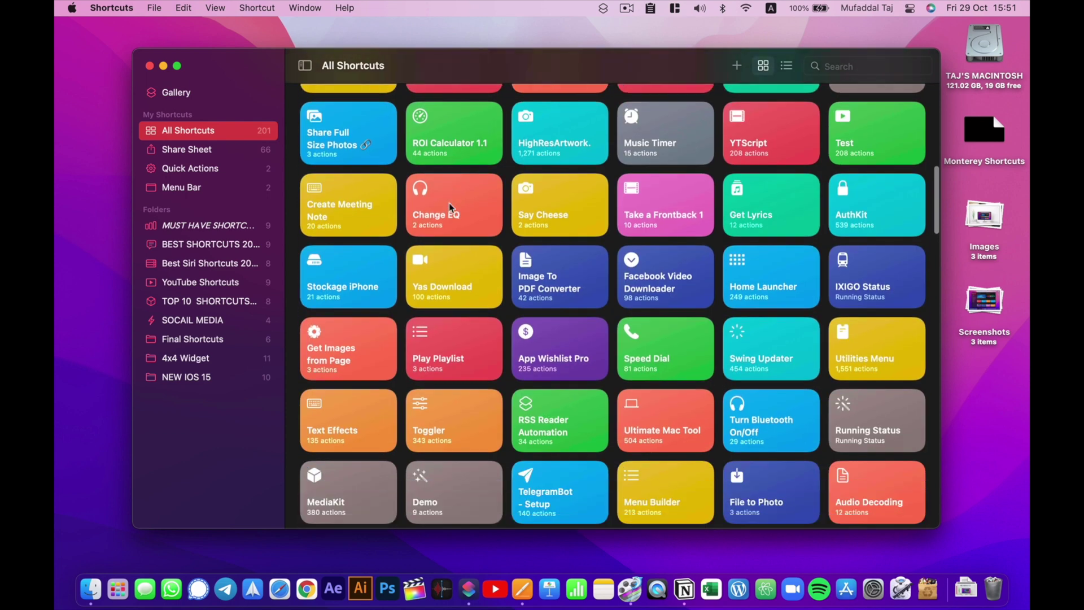
{"action": "scroll", "coordinate": [449, 202], "scroll_direction": "down", "scroll_amount": 20}
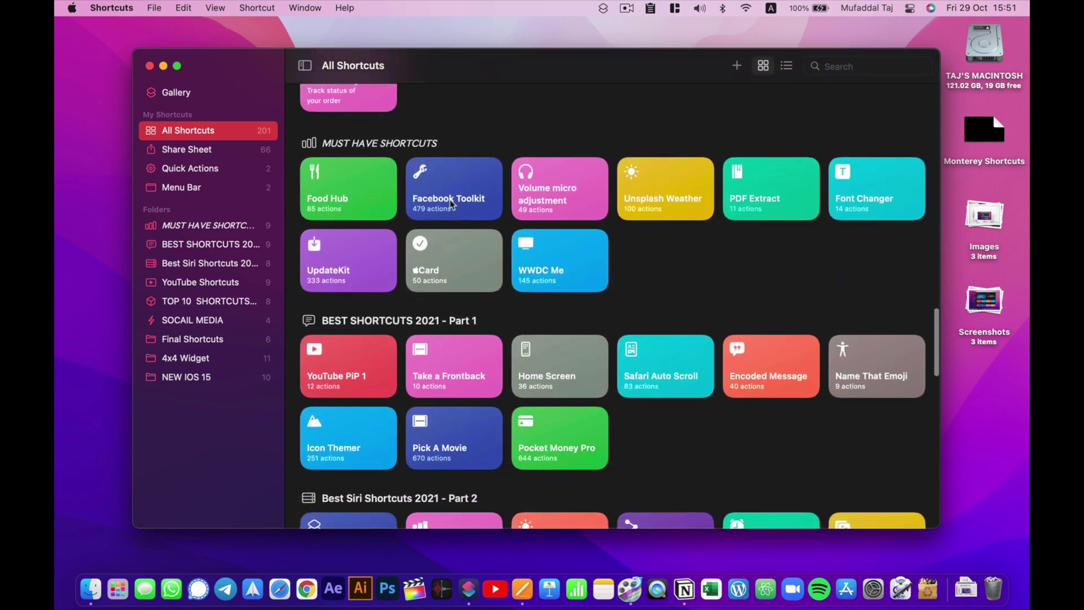
{"action": "scroll", "coordinate": [451, 203], "scroll_direction": "up", "scroll_amount": 20}
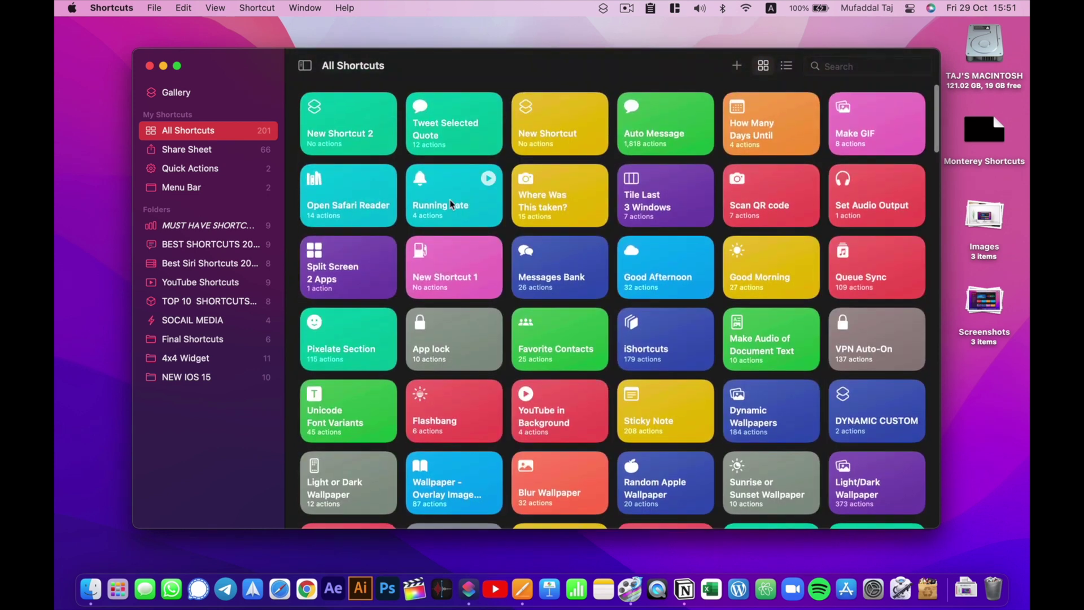
Hide the library sidebar to widen the shortcut grid
{"action": "left_click", "coordinate": [304, 66]}
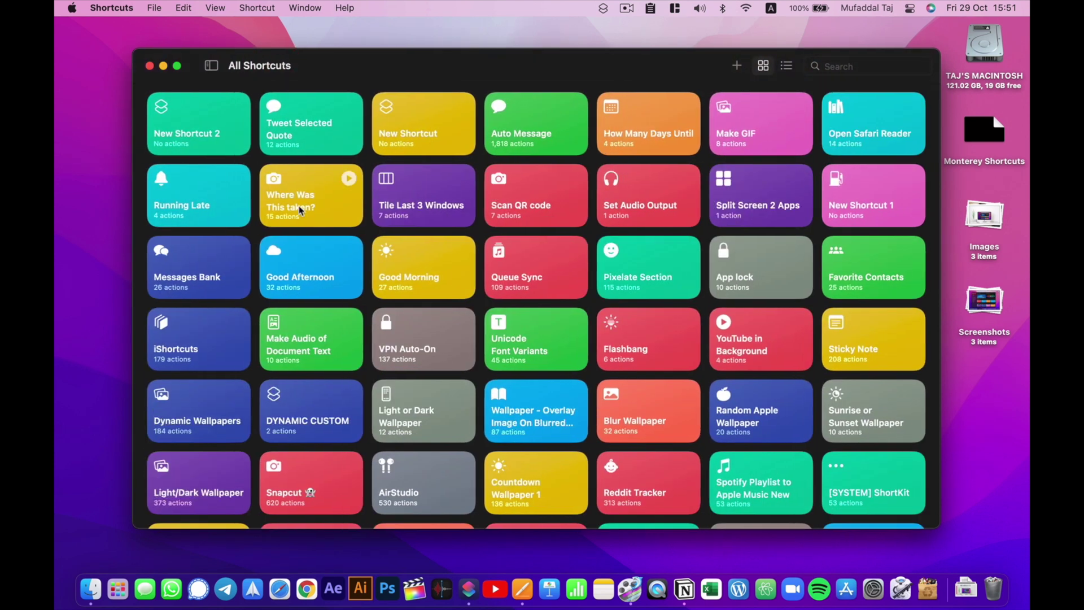
{"action": "scroll", "coordinate": [299, 208], "scroll_direction": "down", "scroll_amount": 5}
{"action": "scroll", "coordinate": [300, 208], "scroll_direction": "up", "scroll_amount": 5}
{"action": "scroll", "coordinate": [299, 207], "scroll_direction": "down", "scroll_amount": 2}
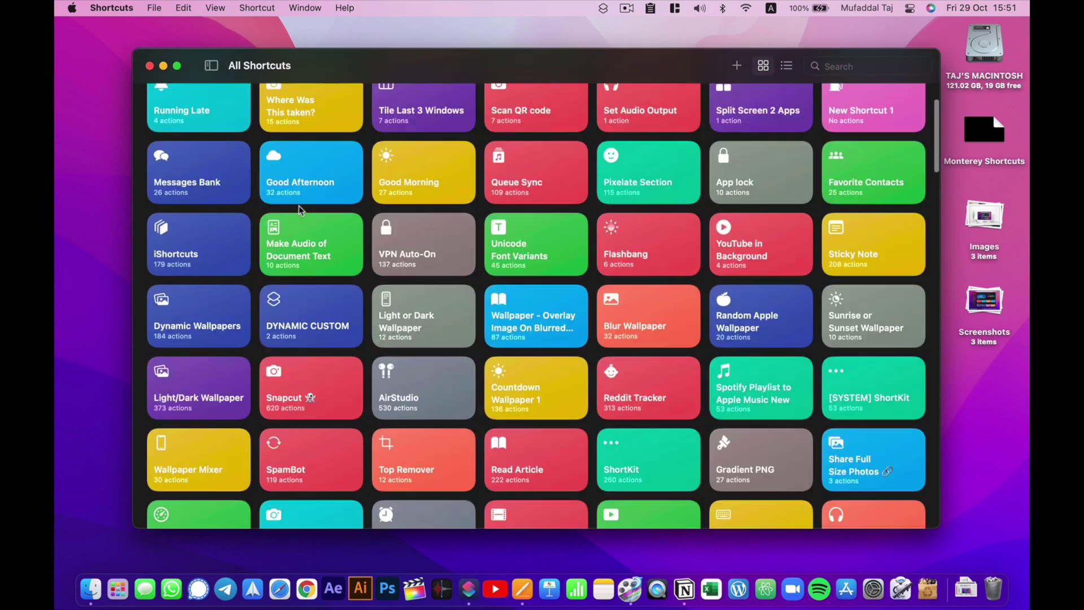
{"action": "scroll", "coordinate": [299, 205], "scroll_direction": "down", "scroll_amount": 6}
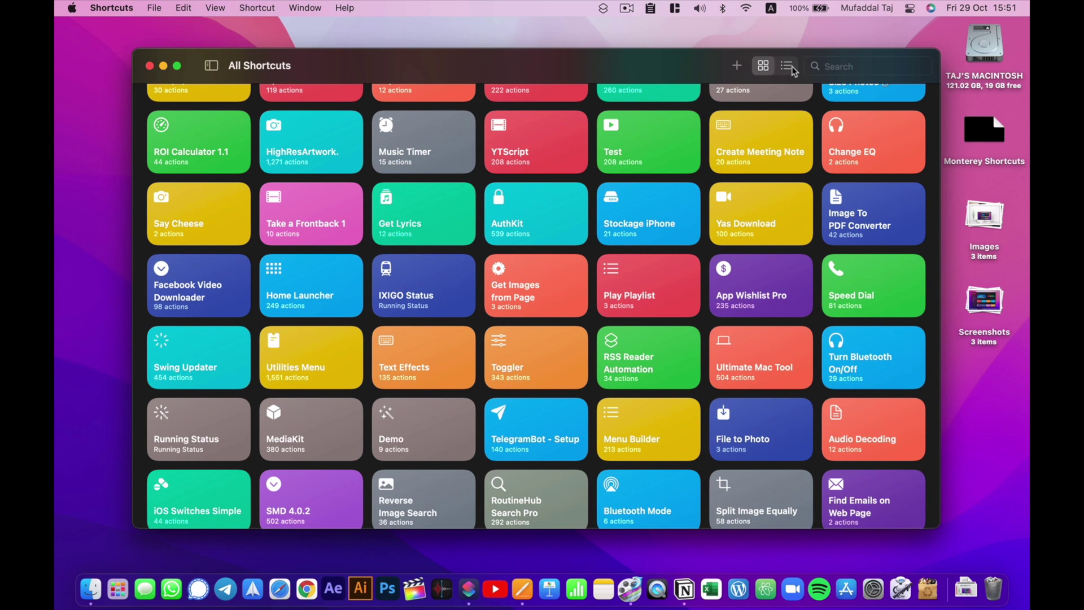
Switch to list view and select Text Effects and Toggler, then restore grid view and sidebar
{"action": "left_click", "coordinate": [787, 66]}
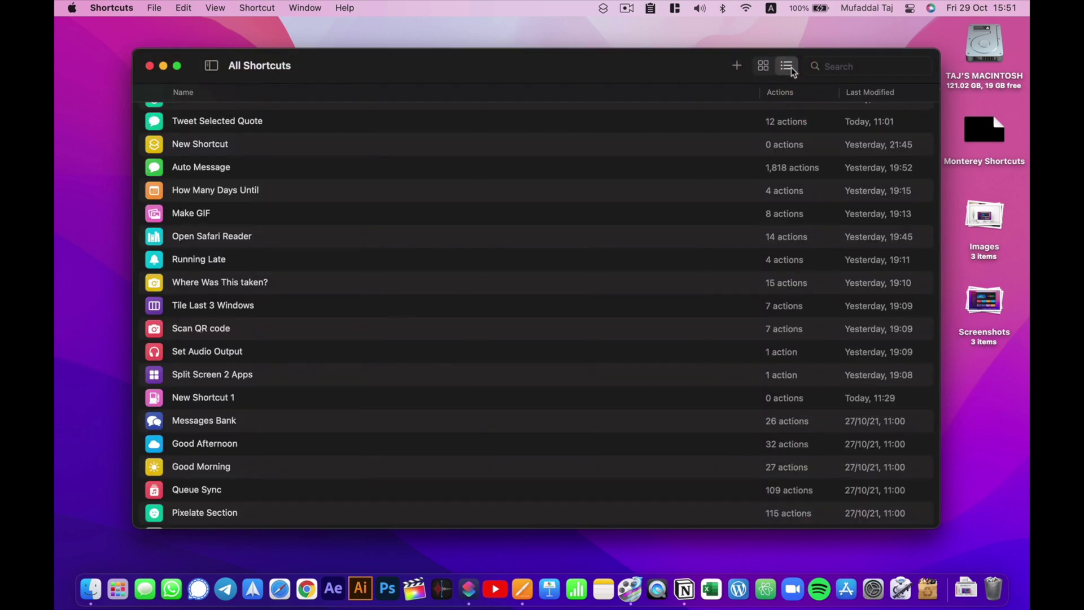
{"action": "scroll", "coordinate": [670, 218], "scroll_direction": "down", "scroll_amount": 20}
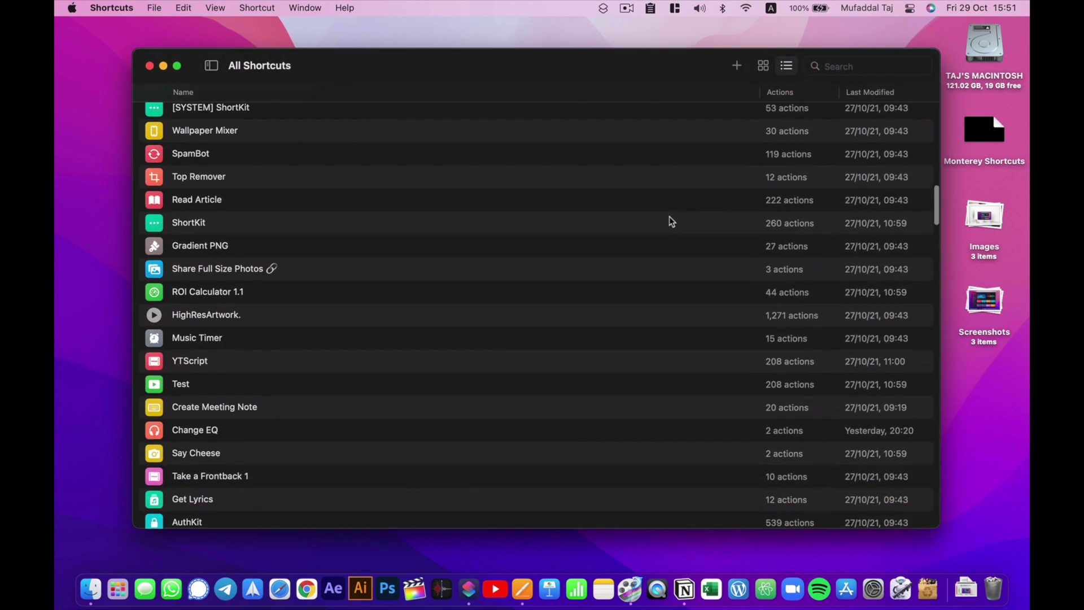
{"action": "scroll", "coordinate": [669, 220], "scroll_direction": "down", "scroll_amount": 4}
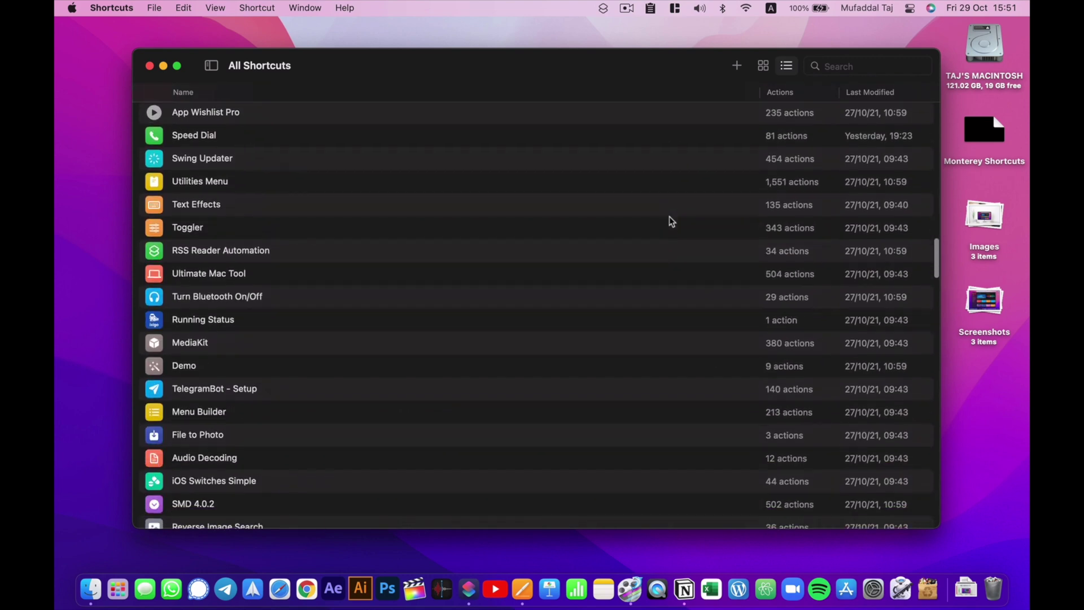
{"action": "left_click", "coordinate": [760, 210]}
{"action": "left_click", "coordinate": [760, 229]}
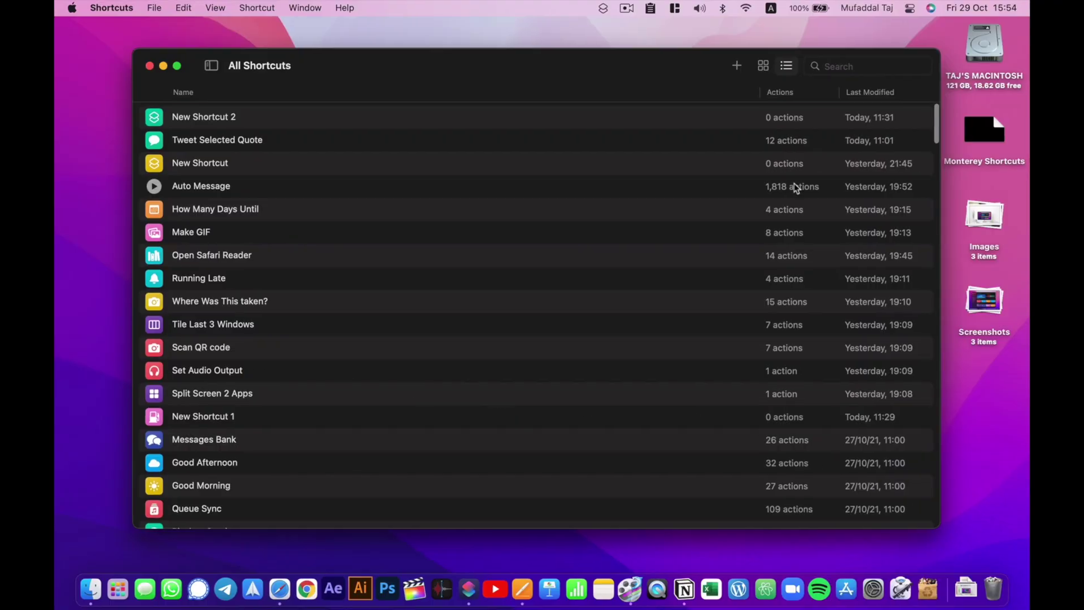
{"action": "left_click", "coordinate": [766, 70]}
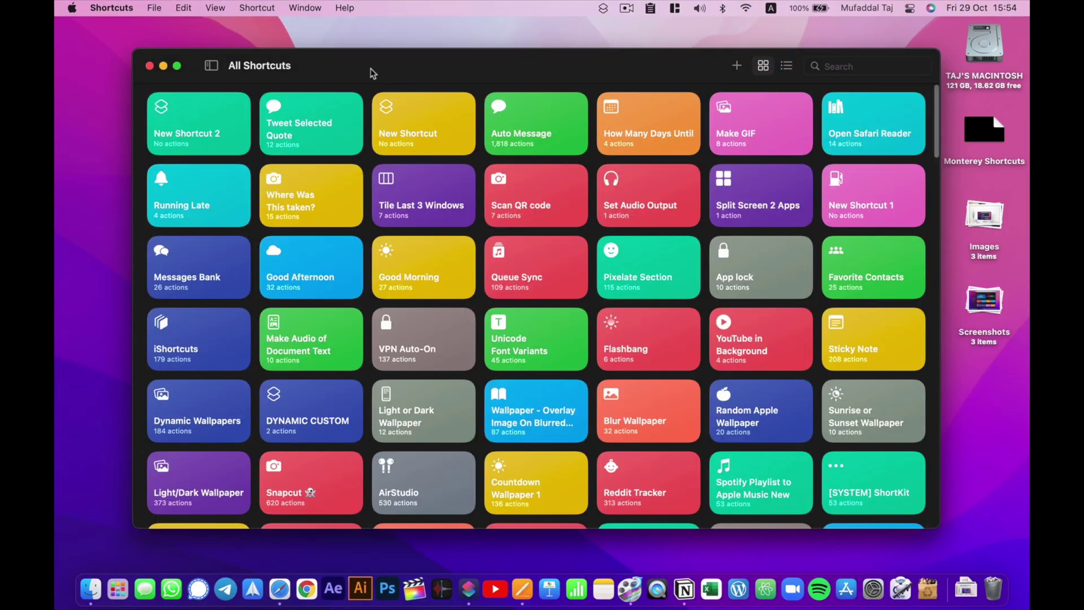
{"action": "left_click", "coordinate": [209, 66]}
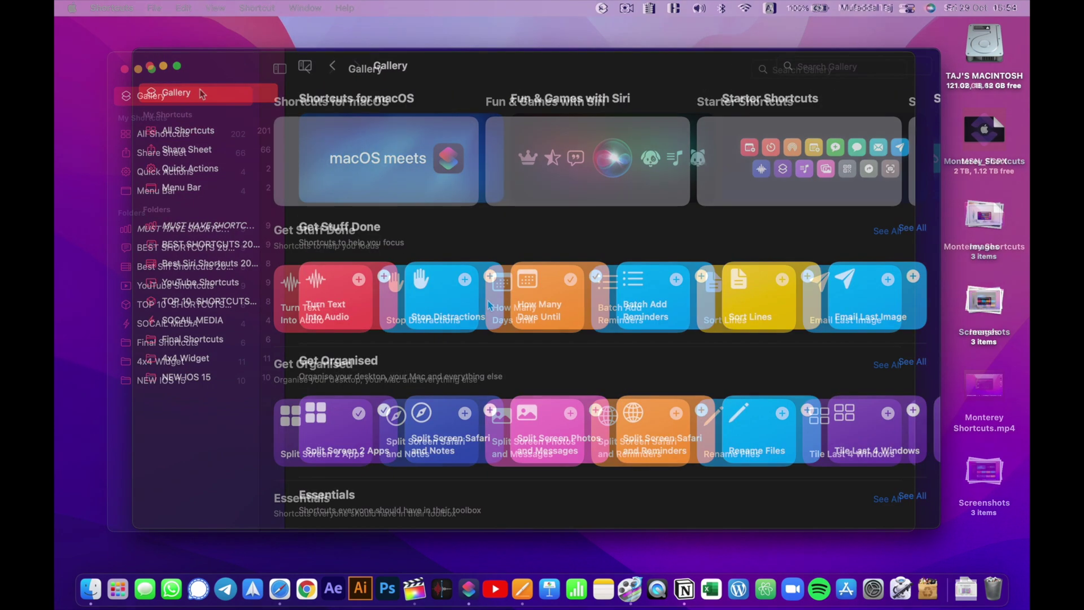
Browse the Gallery and open the Share Sheet Shortcuts collection
{"action": "scroll", "coordinate": [489, 305], "scroll_direction": "down", "scroll_amount": 5}
{"action": "scroll", "coordinate": [489, 305], "scroll_direction": "down", "scroll_amount": 6}
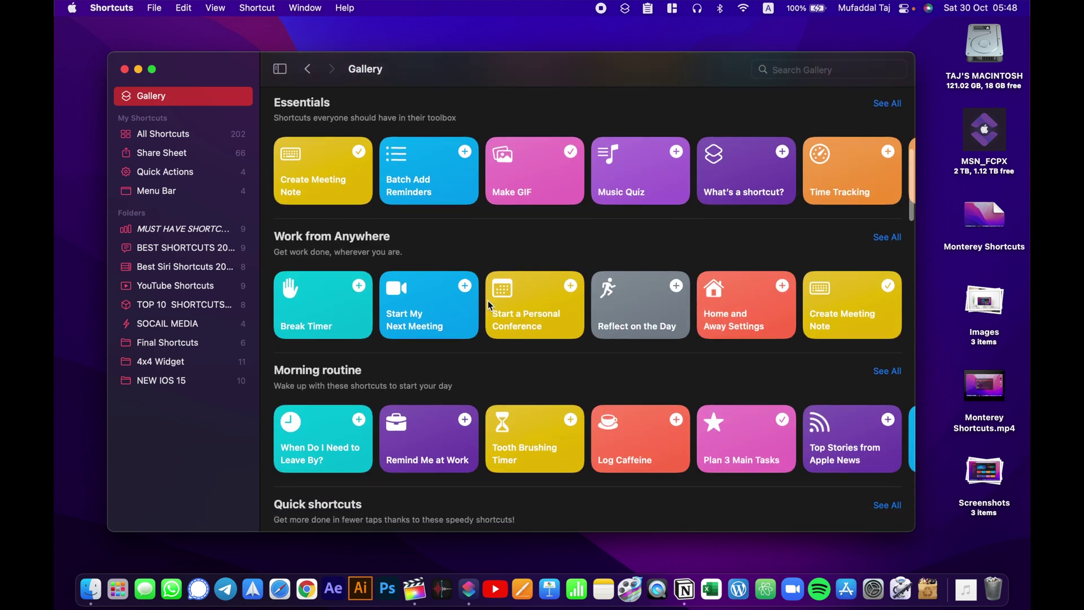
{"action": "scroll", "coordinate": [490, 302], "scroll_direction": "down", "scroll_amount": 8}
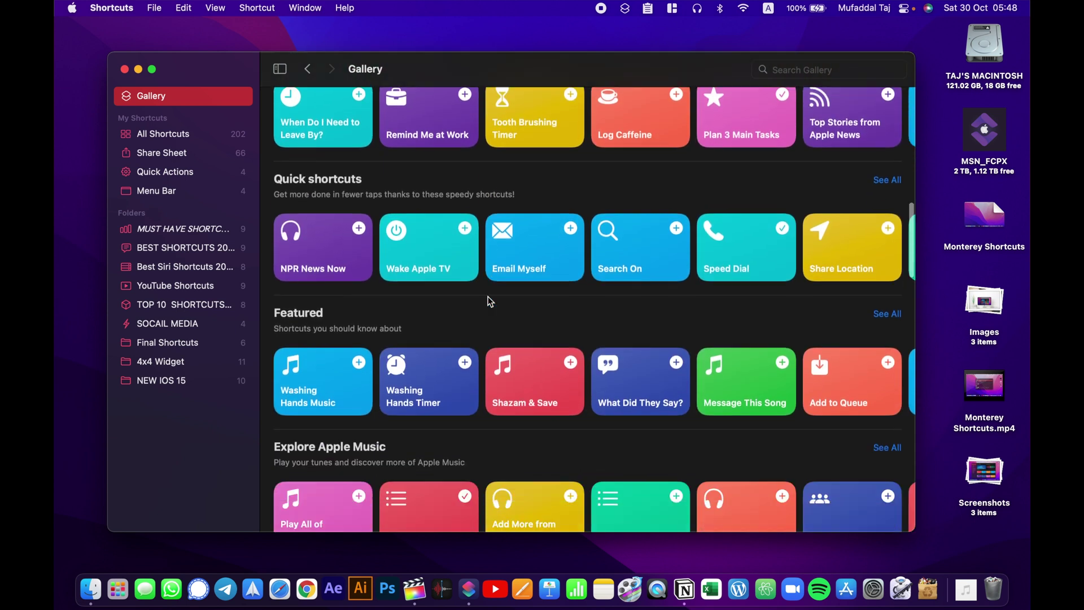
{"action": "scroll", "coordinate": [489, 299], "scroll_direction": "down", "scroll_amount": 10}
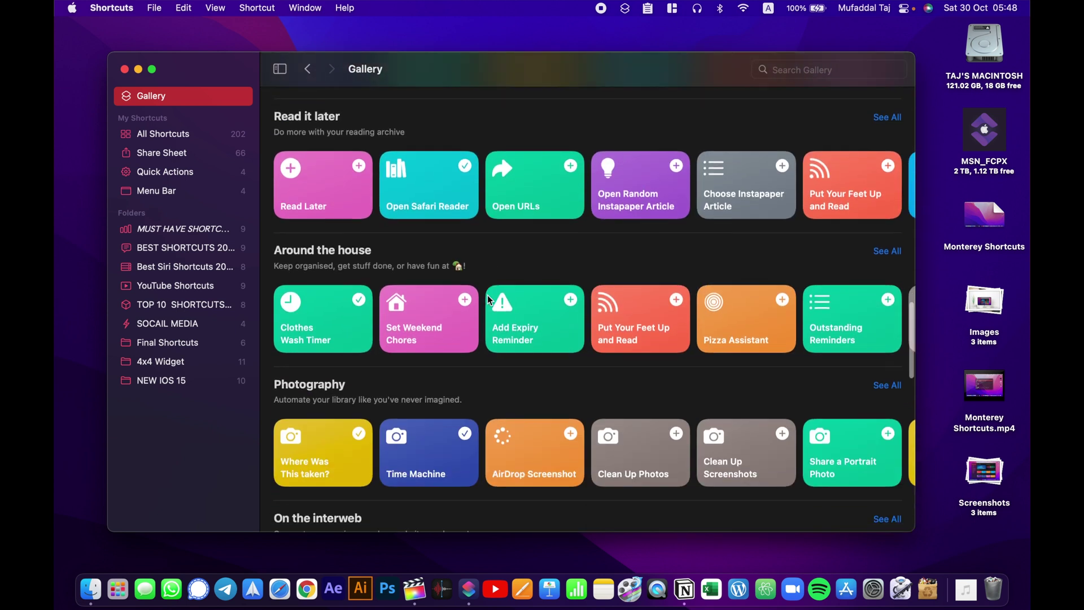
{"action": "scroll", "coordinate": [489, 300], "scroll_direction": "down", "scroll_amount": 5}
{"action": "scroll", "coordinate": [487, 297], "scroll_direction": "up", "scroll_amount": 20}
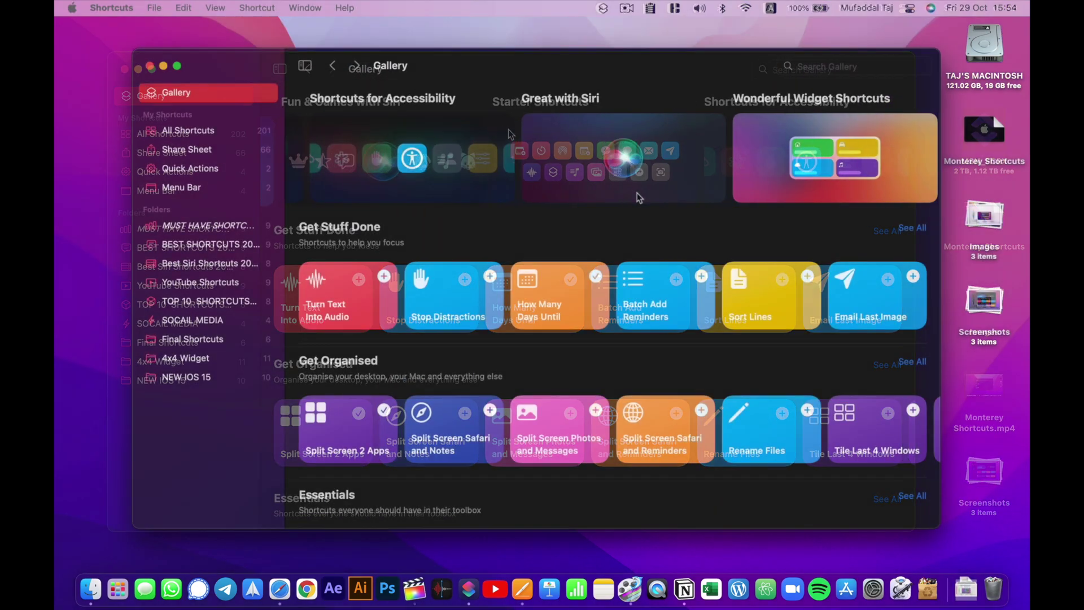
{"action": "scroll", "coordinate": [637, 195], "scroll_direction": "right", "scroll_amount": 6}
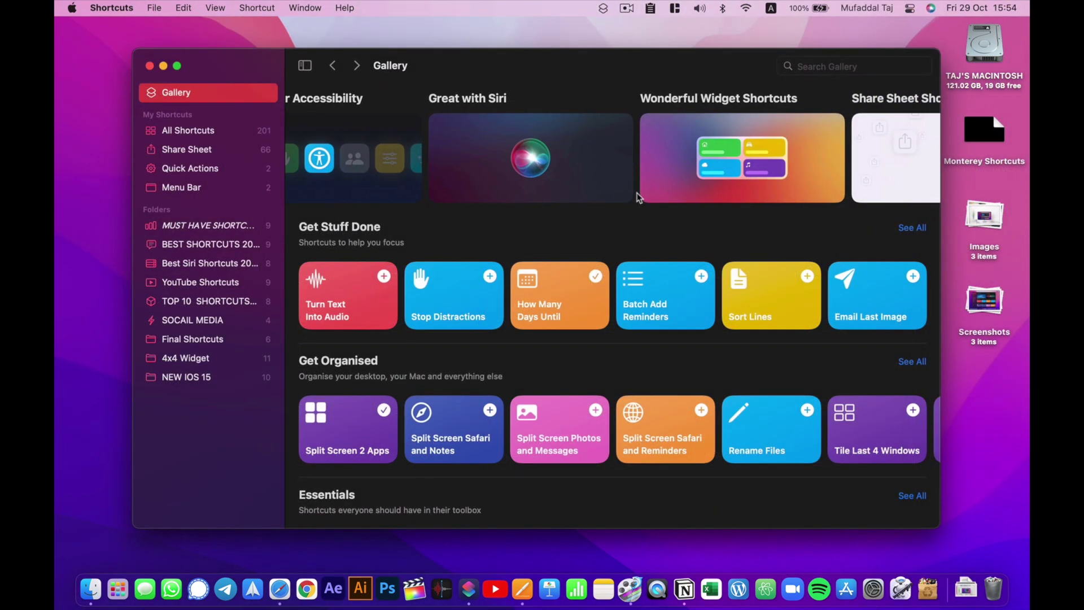
{"action": "left_click", "coordinate": [811, 157]}
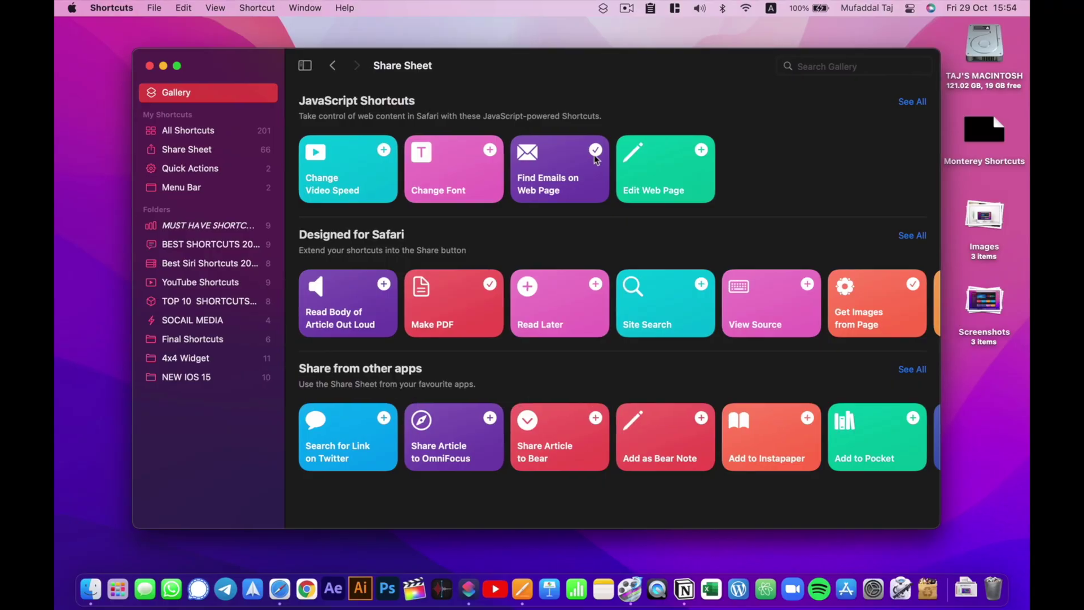
Preview the details of Find Emails on Web Page, then return to the collection
{"action": "left_click", "coordinate": [571, 179]}
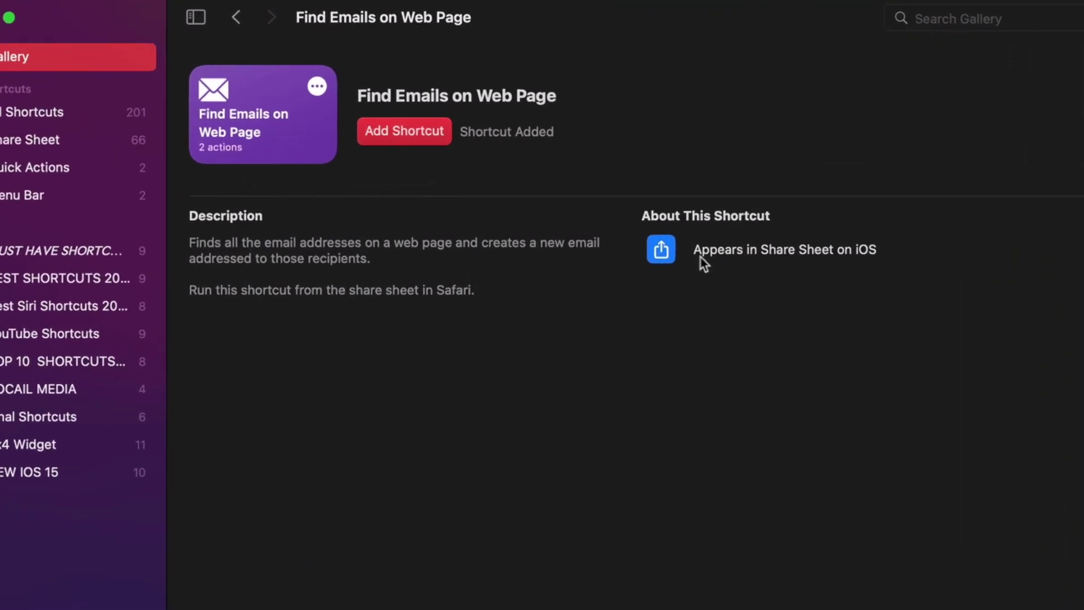
{"action": "left_click", "coordinate": [236, 18]}
{"action": "scroll", "coordinate": [851, 405], "scroll_direction": "right", "scroll_amount": 10}
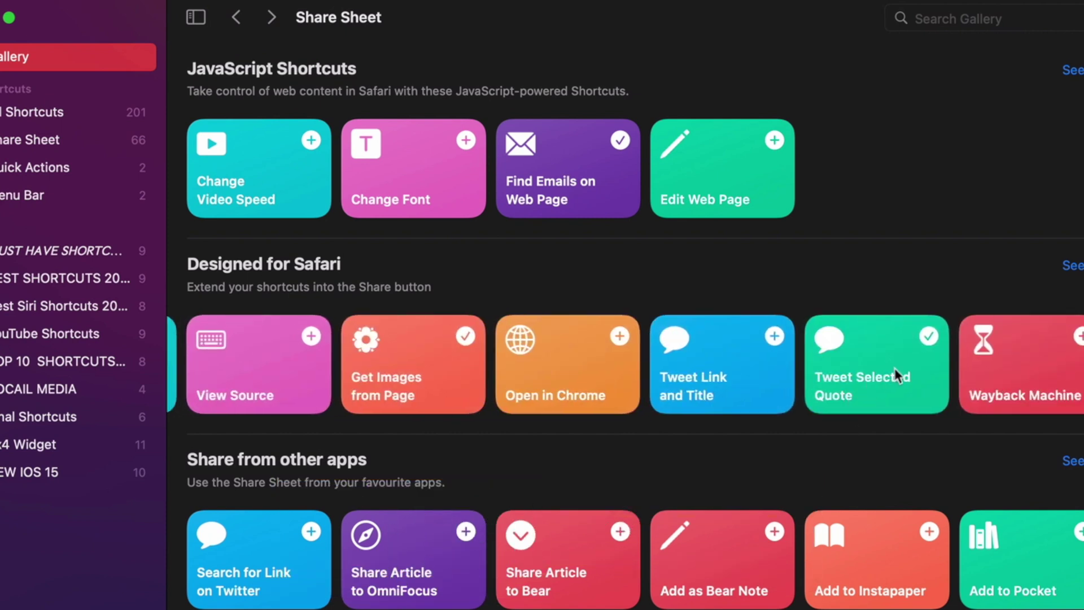
Add Tweet Selected Quote to your shortcuts and return to All Shortcuts
{"action": "left_click", "coordinate": [878, 392]}
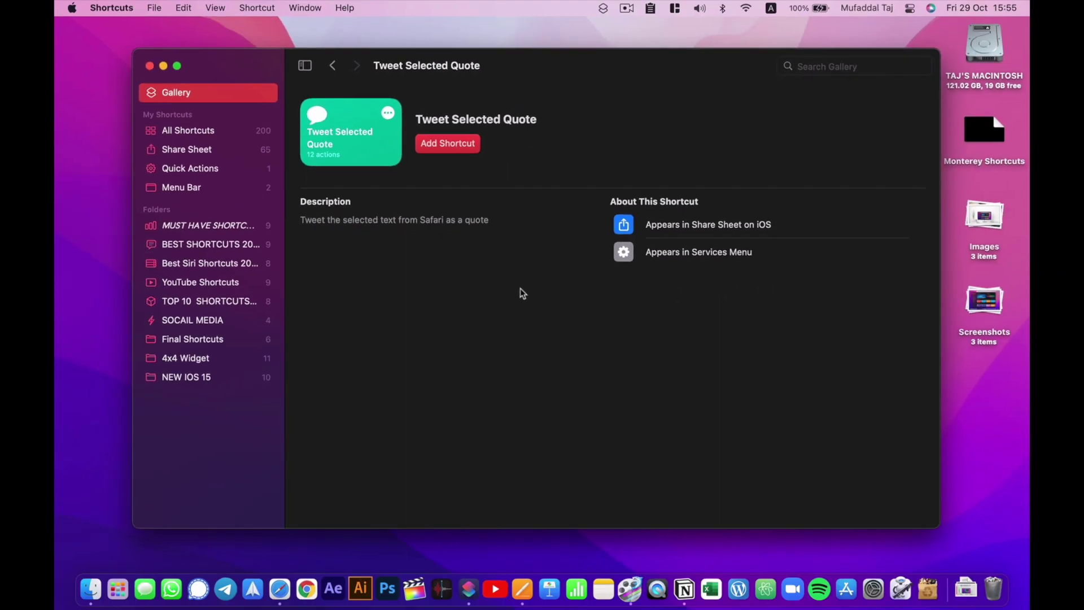
{"action": "left_click", "coordinate": [465, 150]}
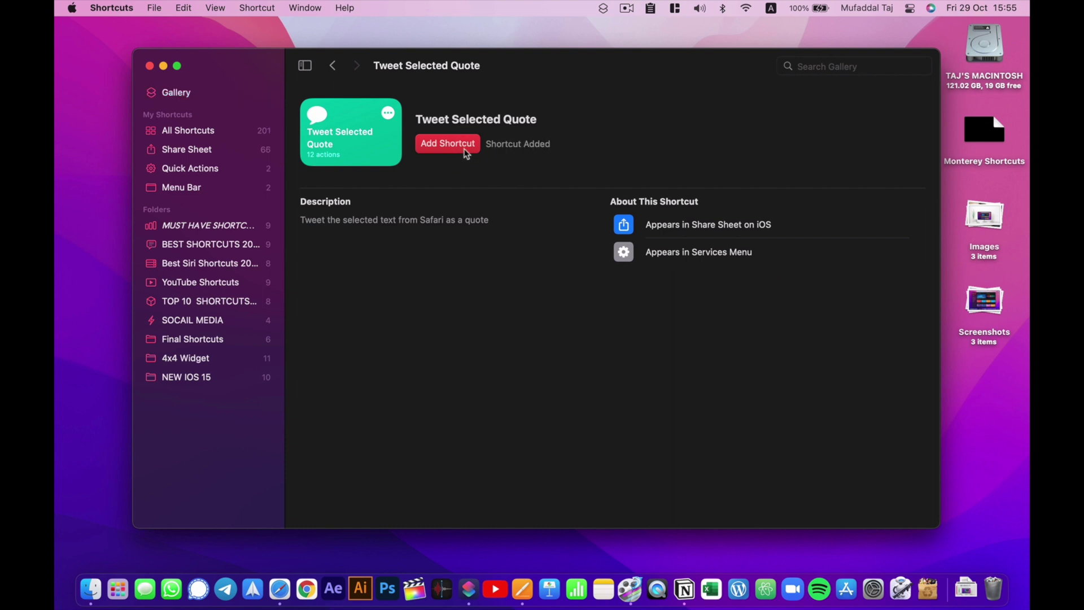
{"action": "left_click", "coordinate": [235, 130]}
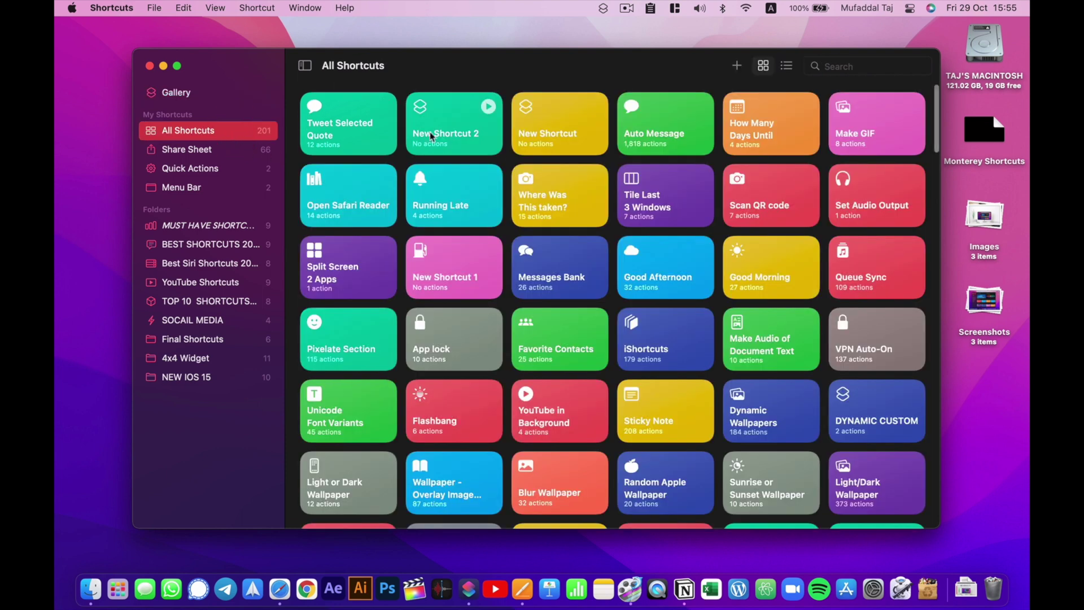
{"action": "left_click", "coordinate": [280, 589]}
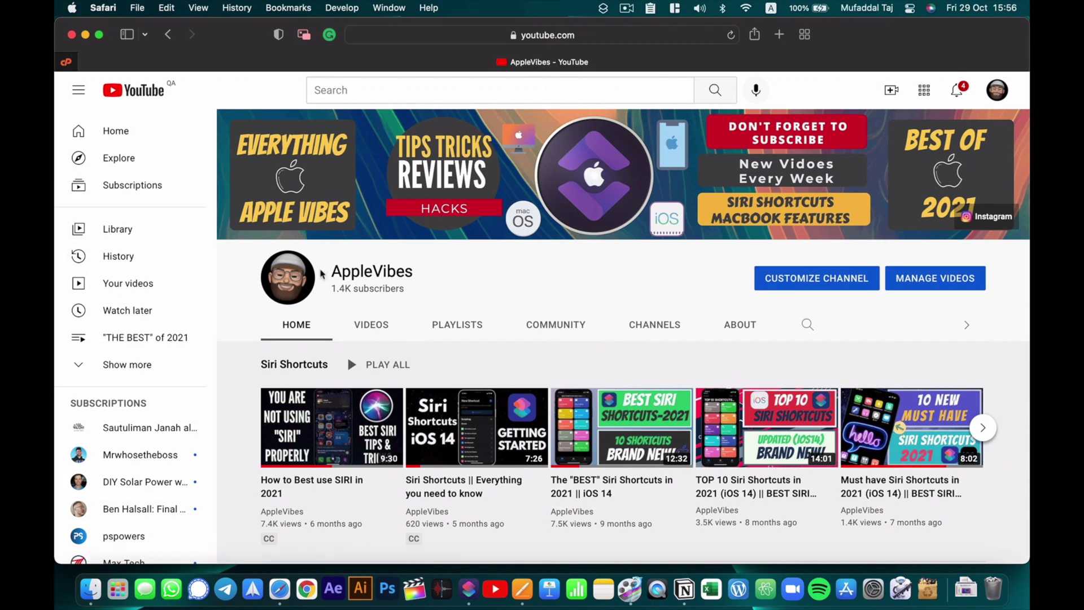
Run Tweet Selected Quote on the YouTube channel's name text, allowing sharing one time
{"action": "triple_click", "coordinate": [371, 277]}
{"action": "right_click", "coordinate": [371, 278]}
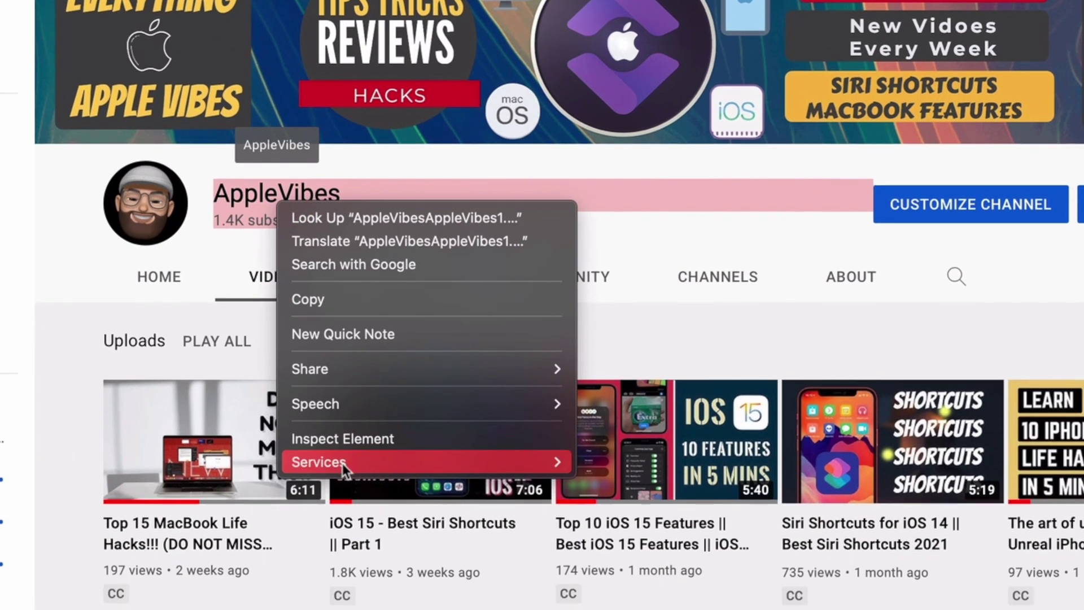
{"action": "mouse_move", "coordinate": [482, 489]}
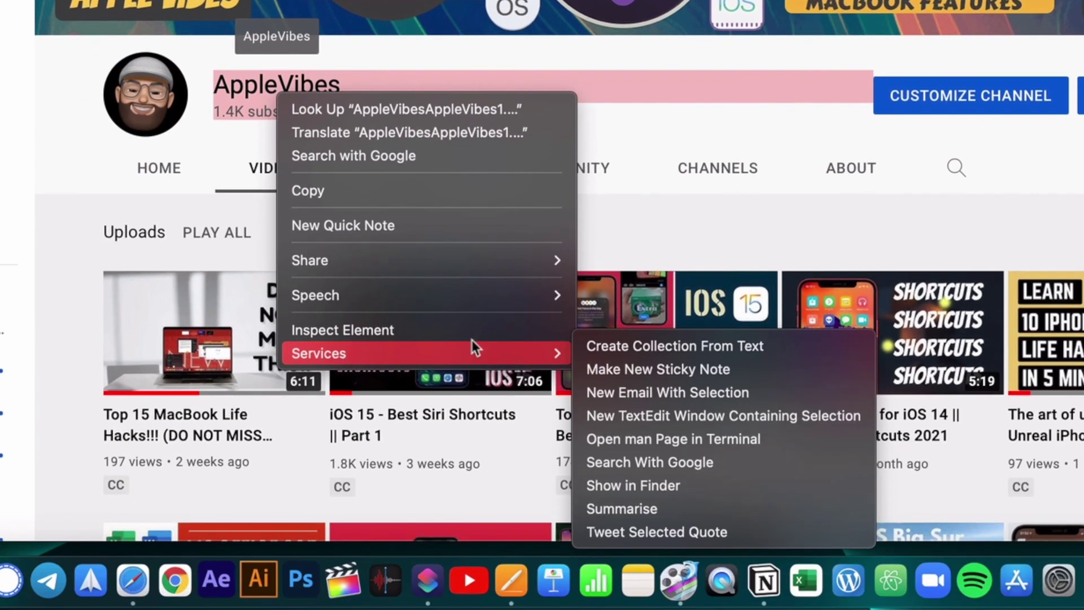
{"action": "left_click", "coordinate": [654, 531]}
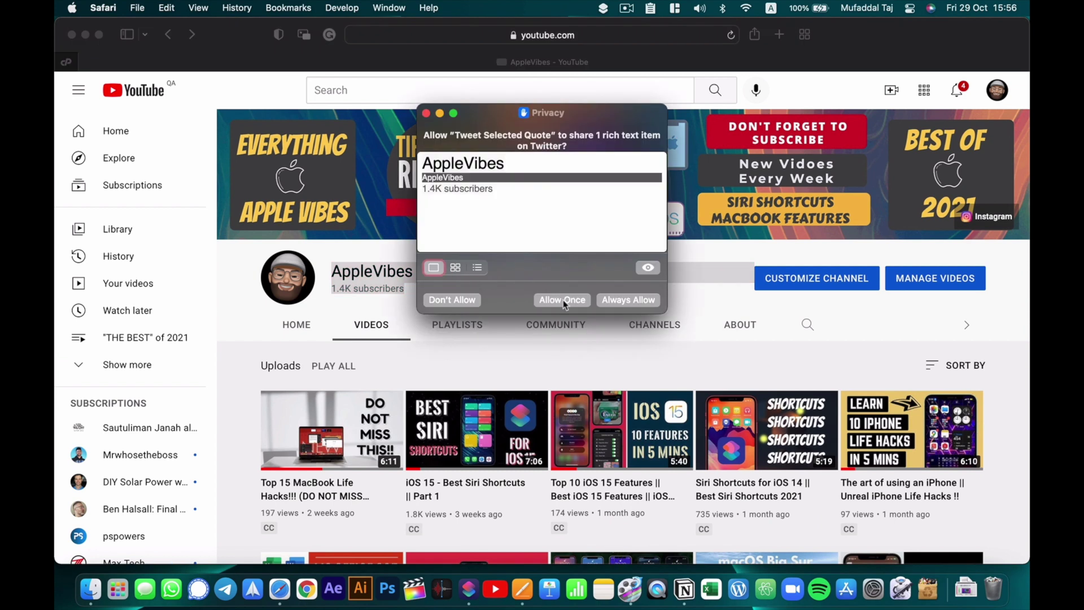
{"action": "left_click", "coordinate": [585, 303]}
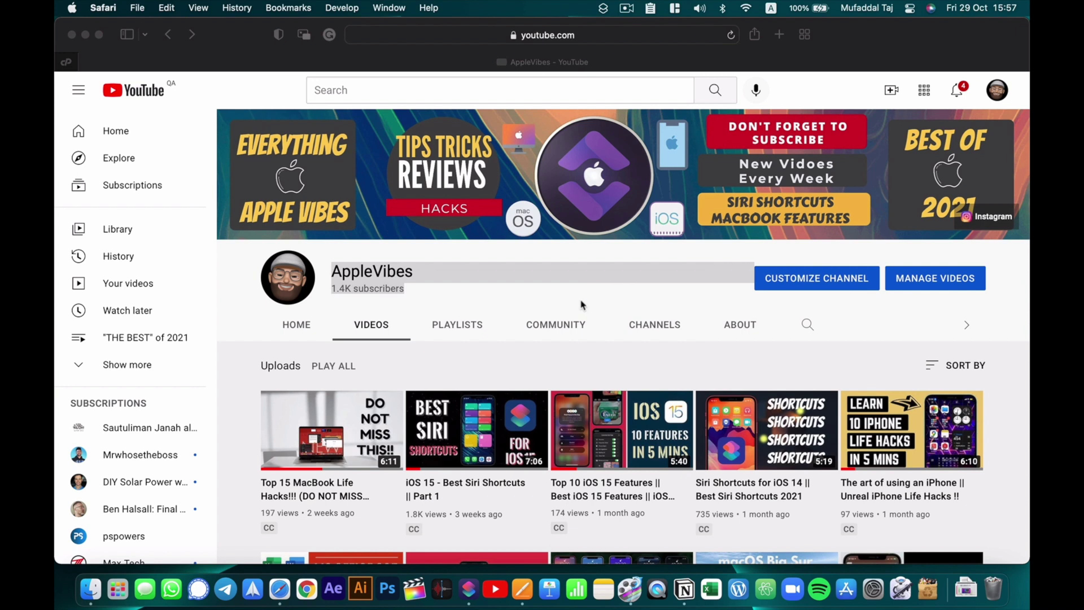
{"action": "left_click", "coordinate": [582, 305]}
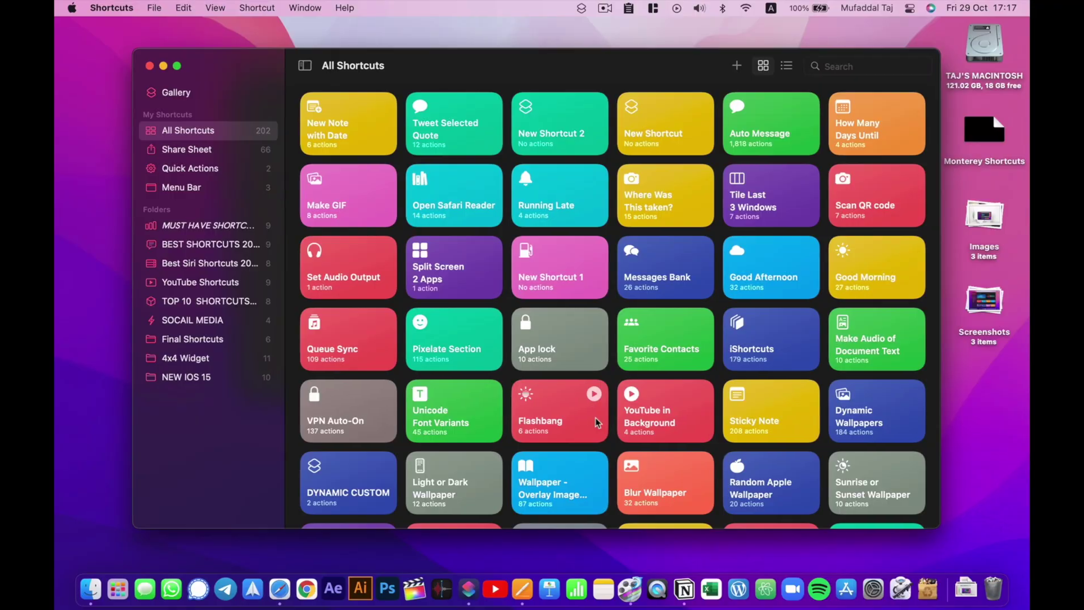
Check the current Quick Actions and Menu Bar collections, then return to All Shortcuts
{"action": "scroll", "coordinate": [595, 418], "scroll_direction": "down", "scroll_amount": 3}
{"action": "scroll", "coordinate": [595, 417], "scroll_direction": "down", "scroll_amount": 15}
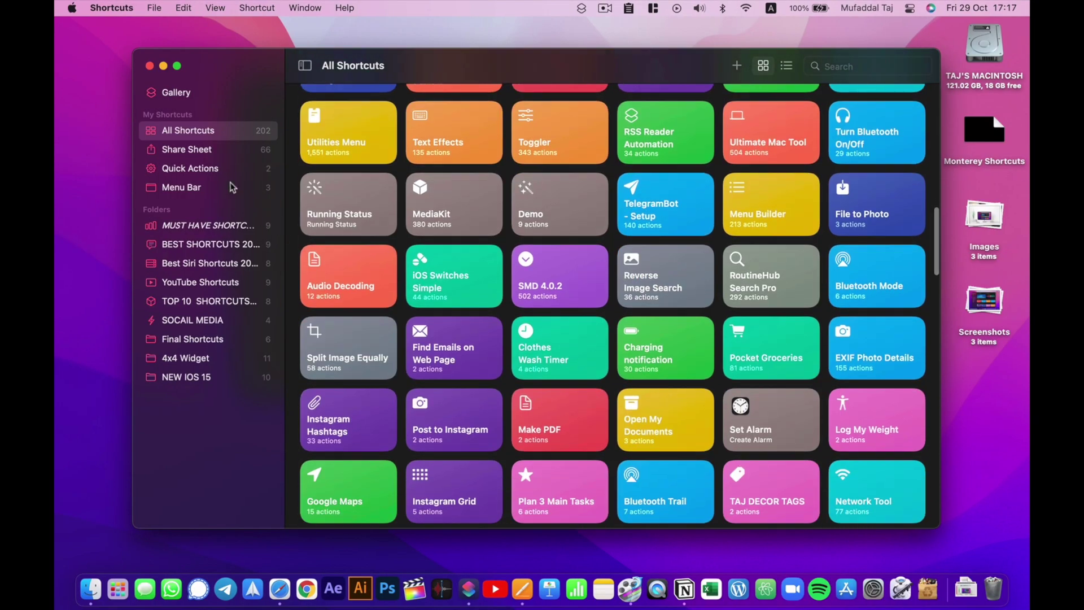
{"action": "left_click", "coordinate": [230, 169]}
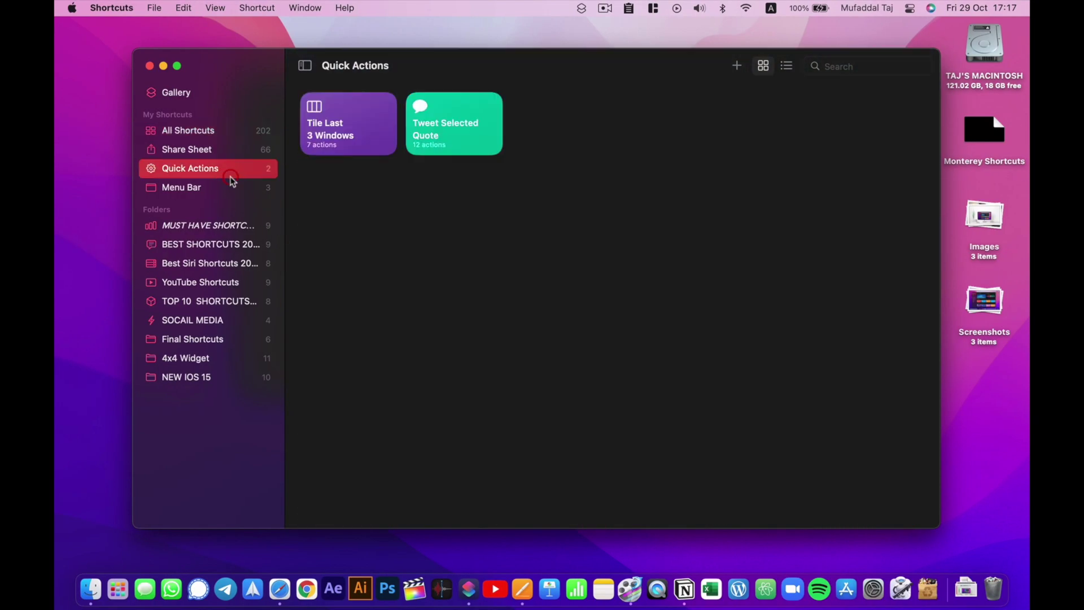
{"action": "left_click", "coordinate": [229, 185]}
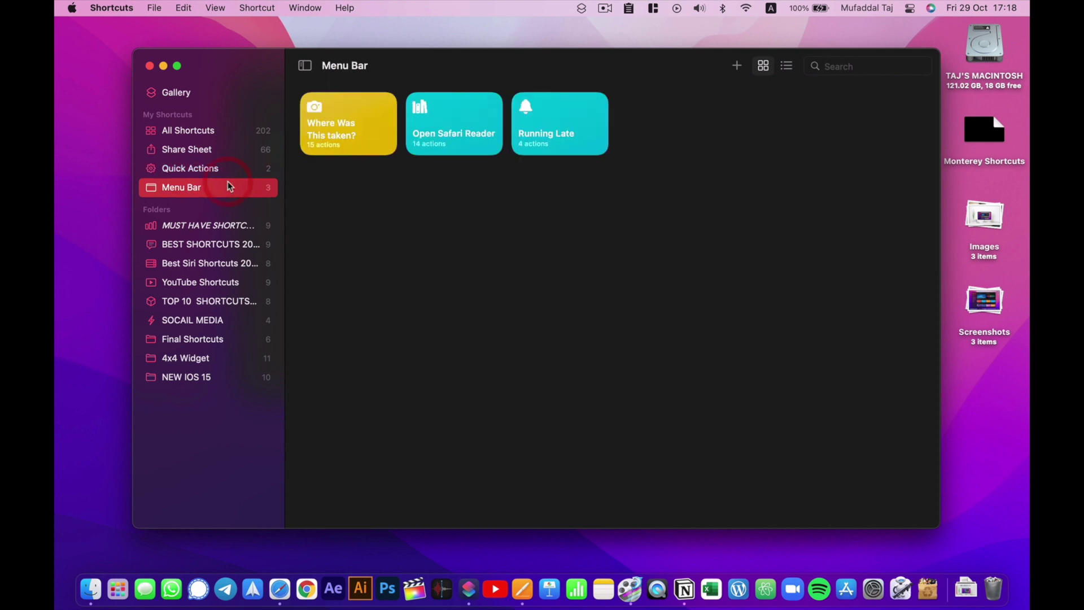
{"action": "left_click", "coordinate": [222, 125]}
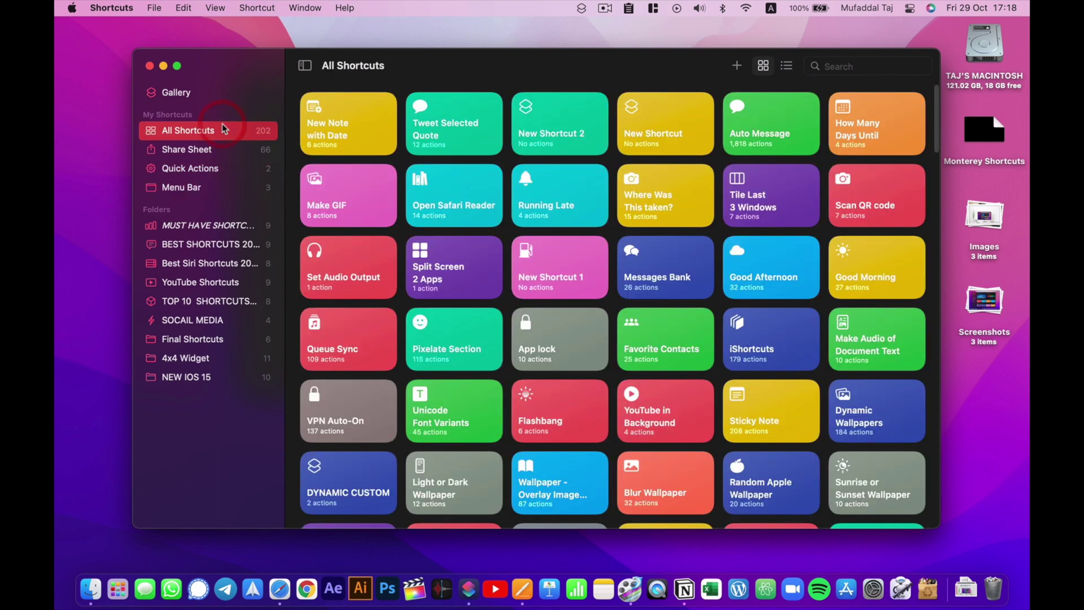
Add Make GIF and How Many Days Until to Quick Actions, Set Audio Output to Menu Bar
{"action": "left_click_drag", "start_coordinate": [359, 199], "coordinate": [264, 177]}
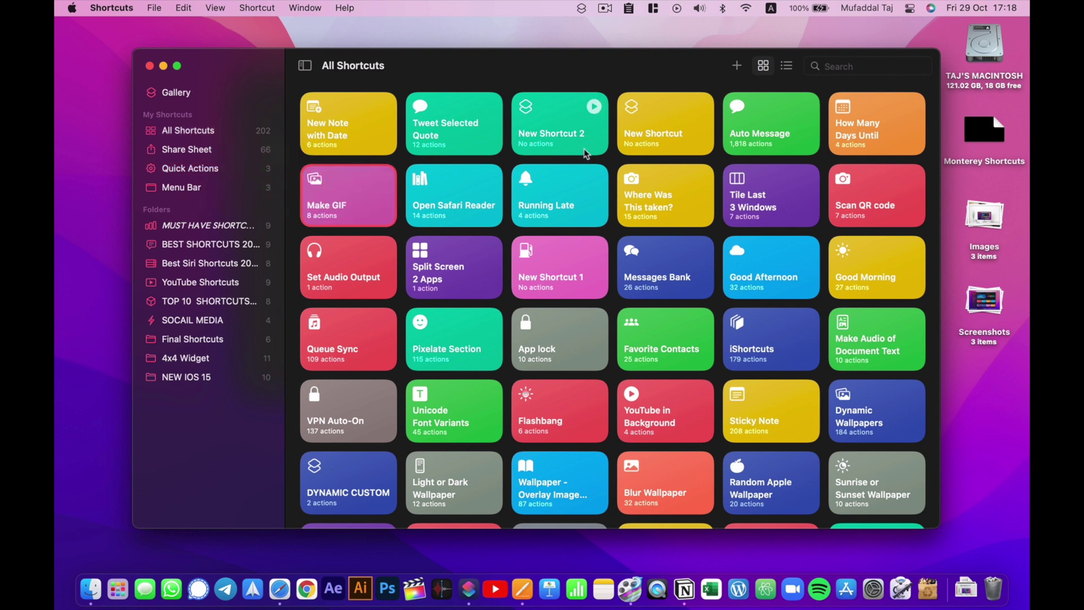
{"action": "left_click_drag", "start_coordinate": [906, 104], "coordinate": [197, 172]}
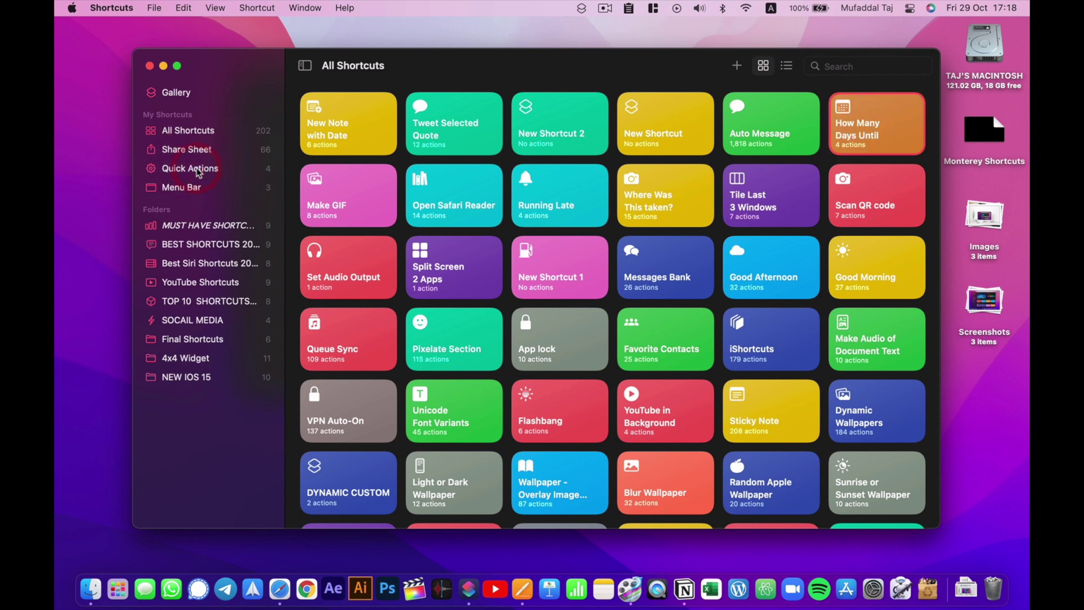
{"action": "left_click_drag", "start_coordinate": [351, 257], "coordinate": [221, 182]}
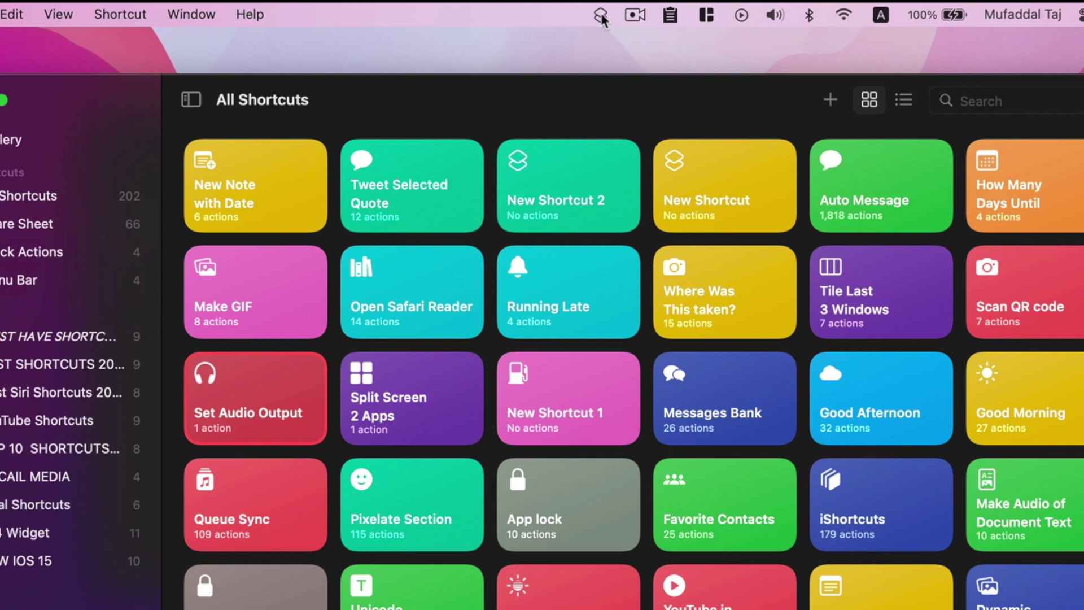
Test the menu bar by running Where Was This taken? and dismissing its photo picker
{"action": "left_click", "coordinate": [600, 15]}
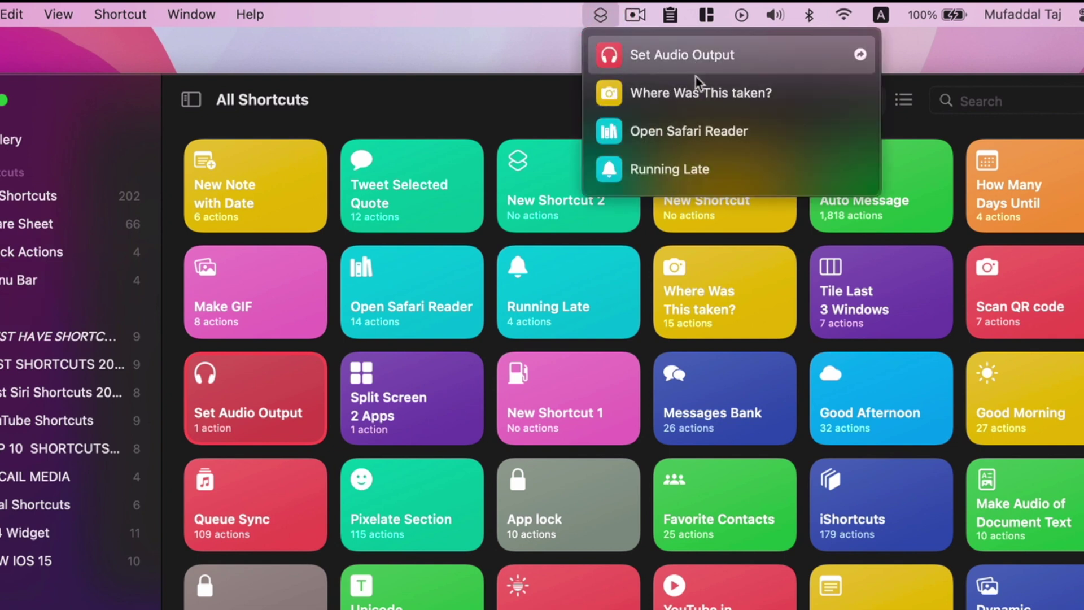
{"action": "left_click", "coordinate": [700, 93]}
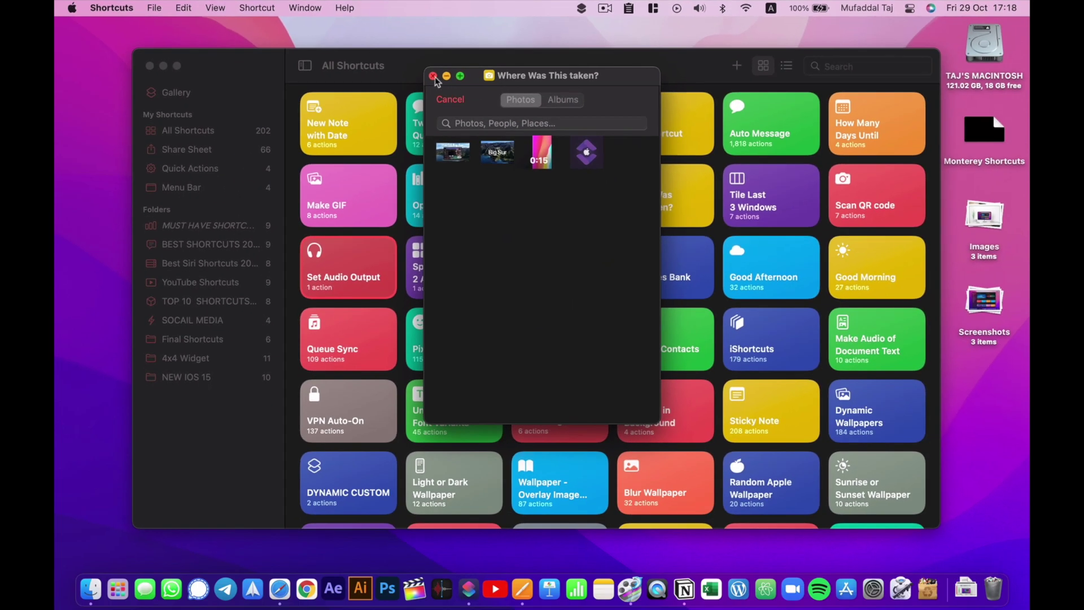
{"action": "left_click", "coordinate": [433, 77]}
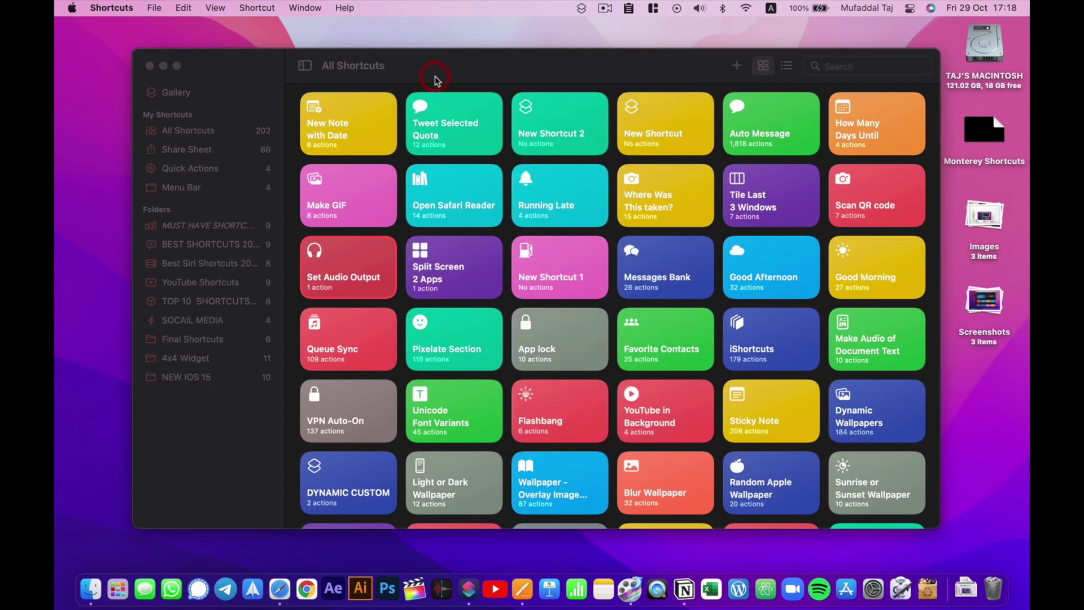
Check Quick Actions against Finder's services, then move Make GIF to the end
{"action": "left_click", "coordinate": [202, 170]}
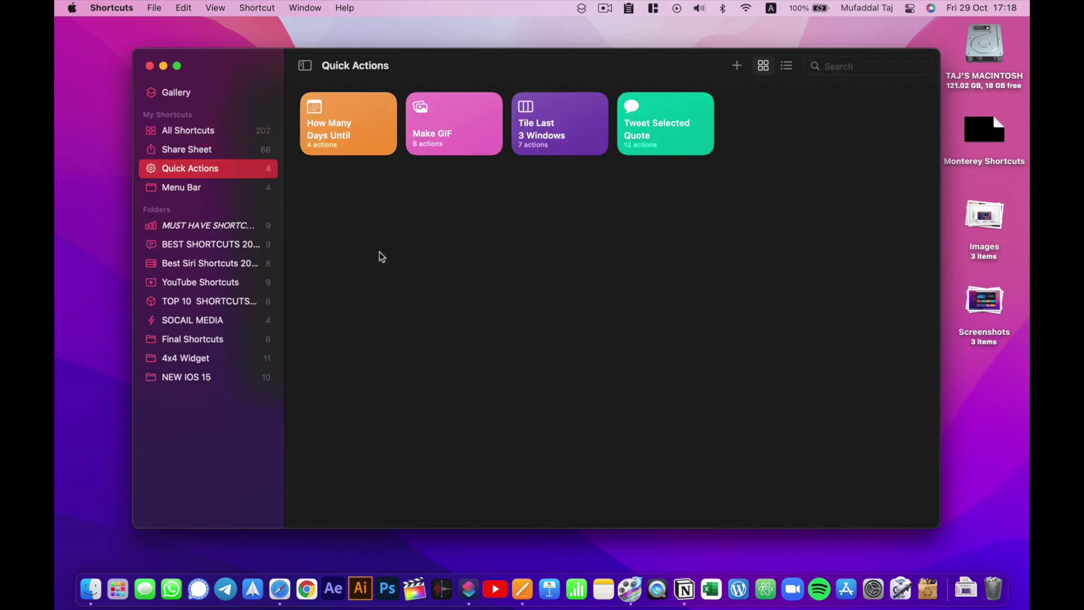
{"action": "left_click", "coordinate": [89, 588]}
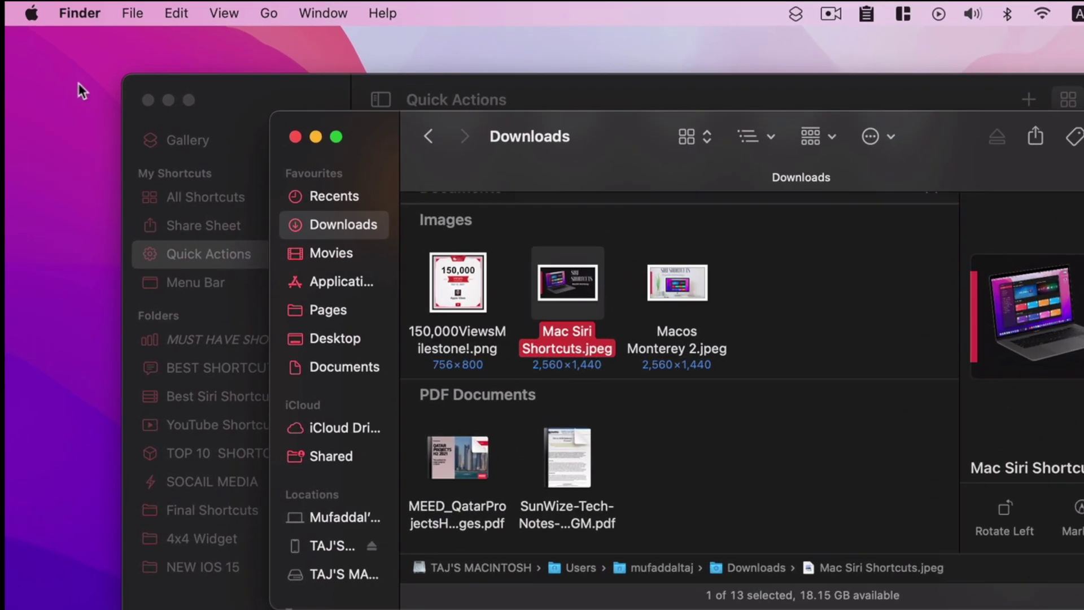
{"action": "left_click", "coordinate": [79, 13]}
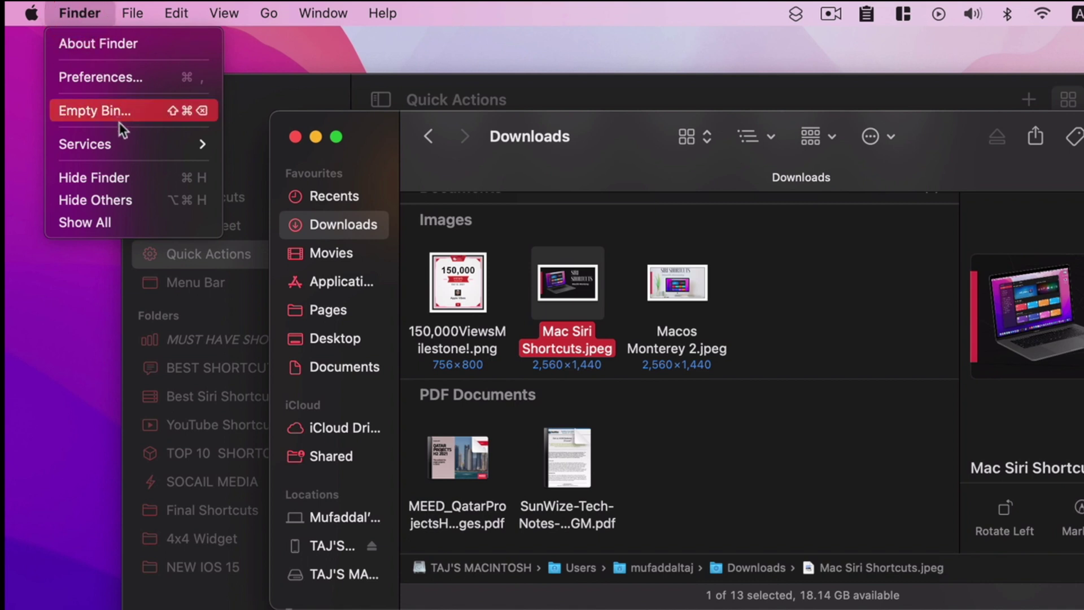
{"action": "mouse_move", "coordinate": [124, 143]}
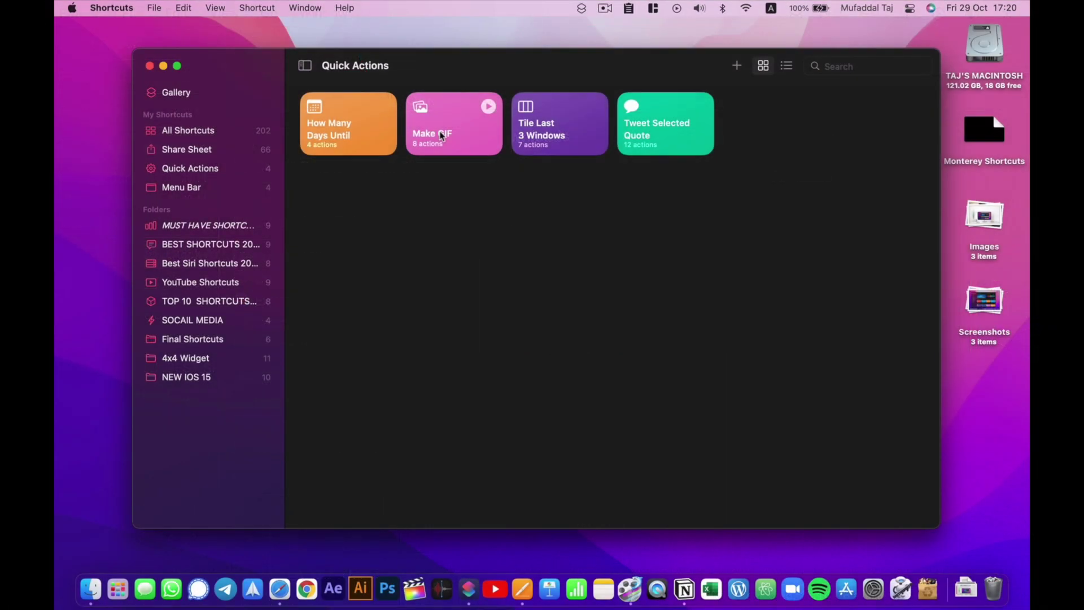
{"action": "left_click_drag", "start_coordinate": [439, 136], "coordinate": [462, 271]}
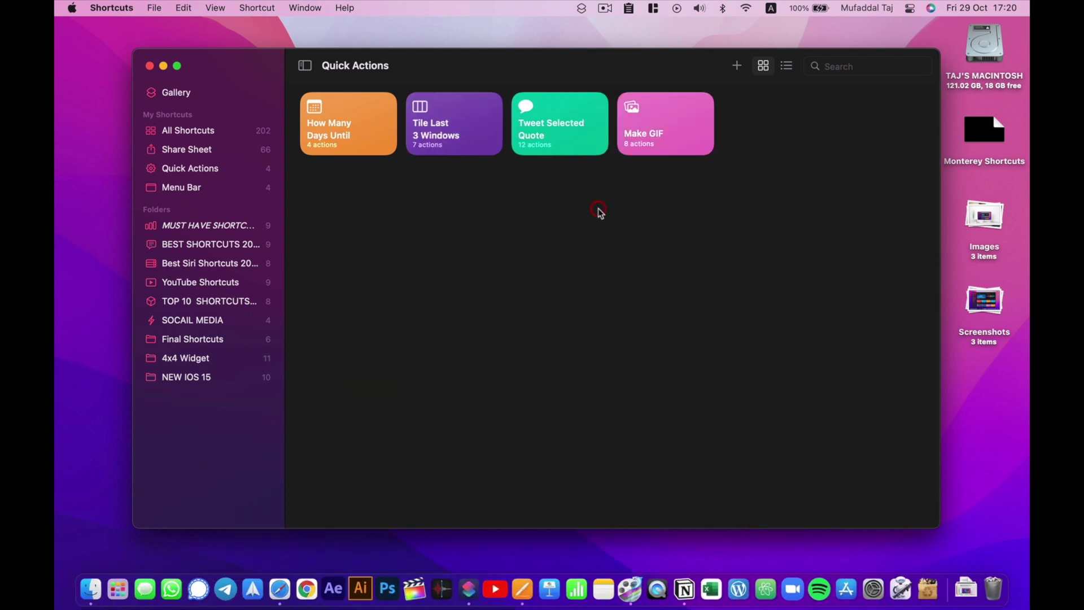
Open Tile Last 3 Windows to review its window-resize actions, then close the editor
{"action": "mouse_move", "coordinate": [451, 128]}
{"action": "double_click", "coordinate": [451, 125]}
{"action": "scroll", "coordinate": [427, 257], "scroll_direction": "down", "scroll_amount": 3}
{"action": "scroll", "coordinate": [428, 257], "scroll_direction": "up", "scroll_amount": 5}
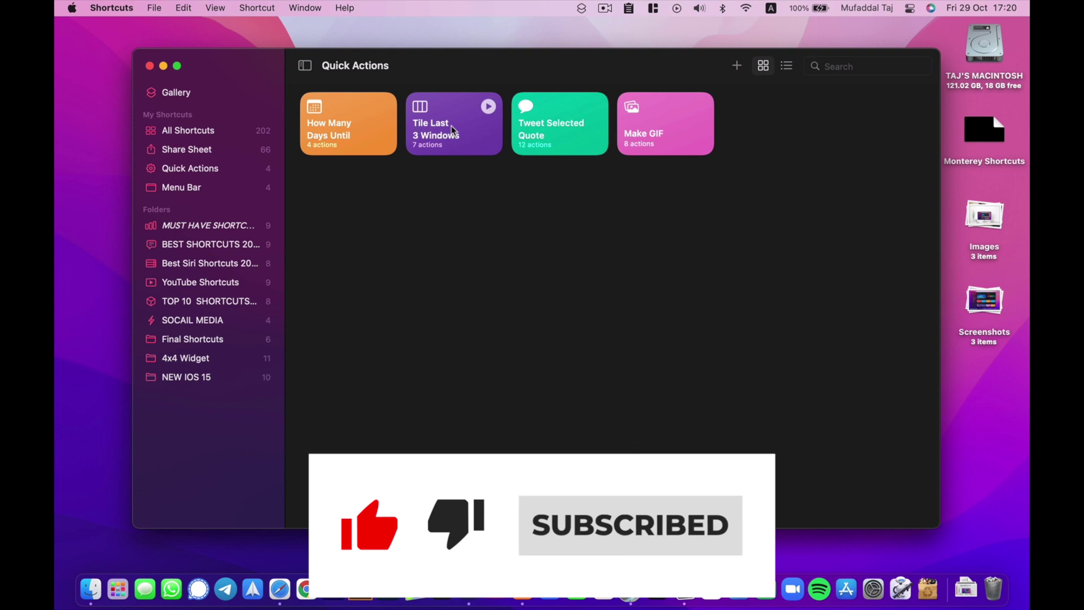
{"action": "double_click", "coordinate": [452, 125]}
{"action": "scroll", "coordinate": [429, 256], "scroll_direction": "down", "scroll_amount": 3}
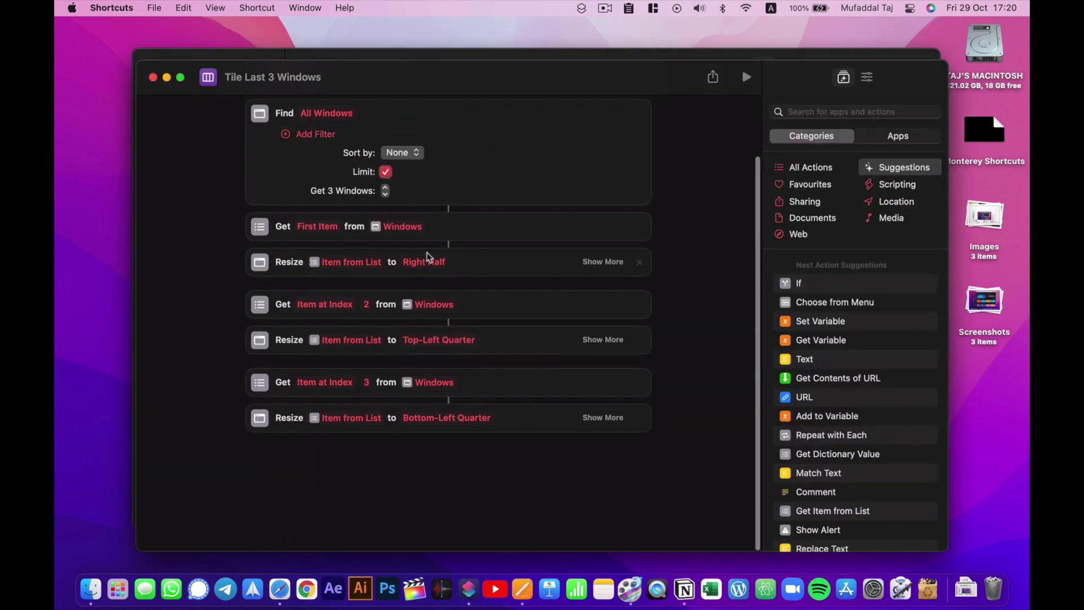
{"action": "scroll", "coordinate": [429, 257], "scroll_direction": "up", "scroll_amount": 3}
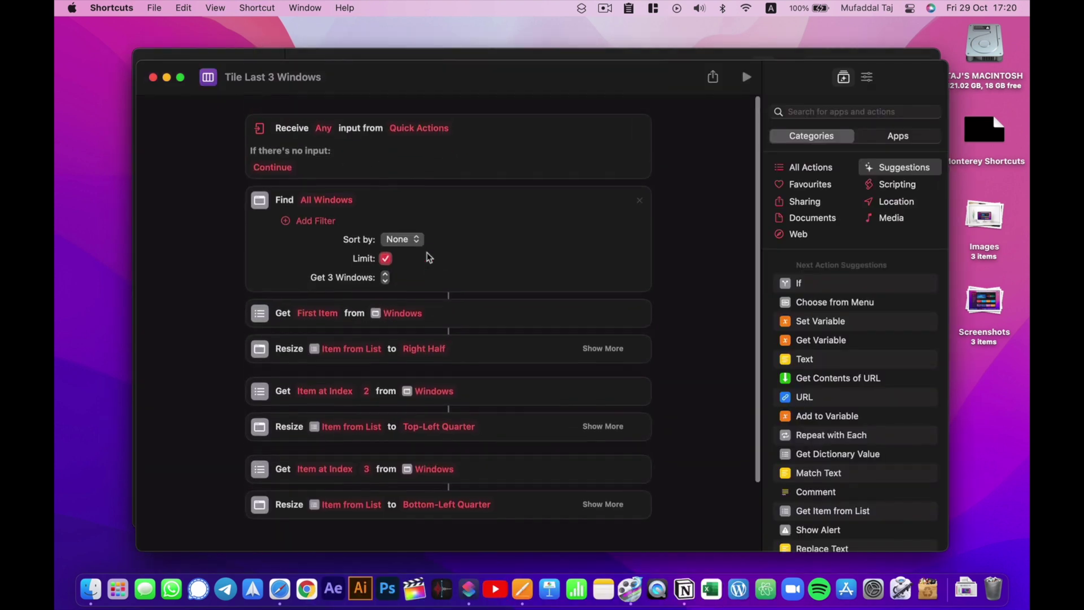
{"action": "left_click", "coordinate": [152, 77]}
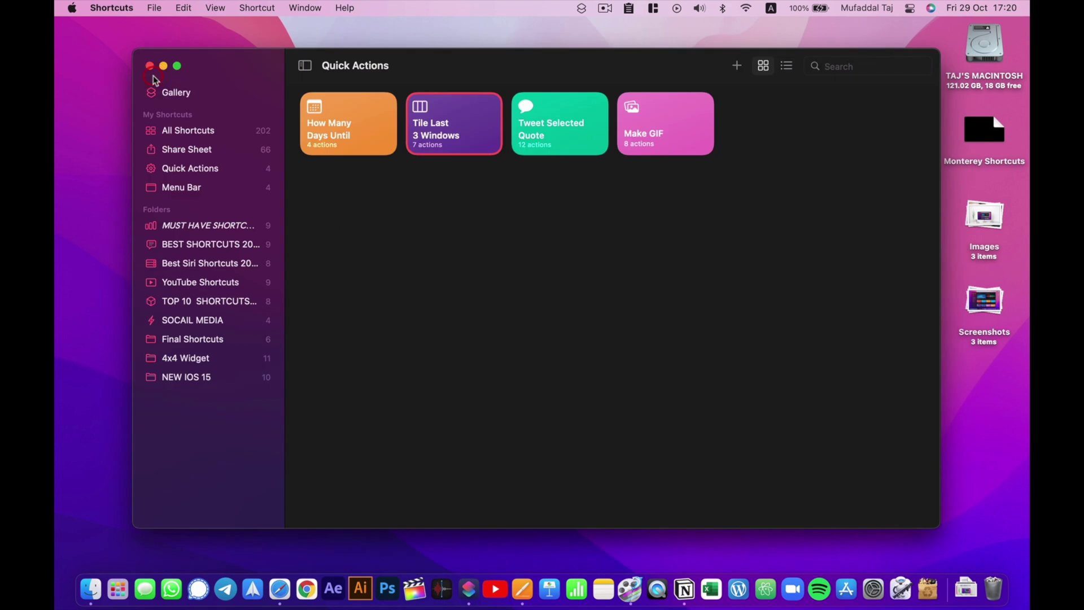
{"action": "right_click", "coordinate": [435, 144]}
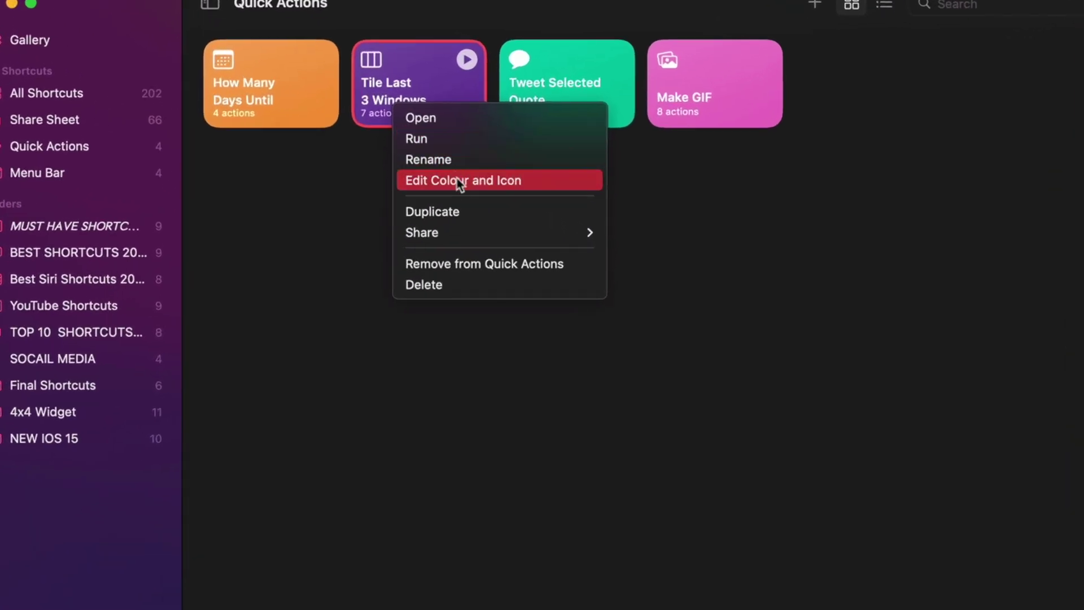
Make Tile Last 3 Windows green and change its icon from a train to a sun
{"action": "left_click", "coordinate": [459, 182]}
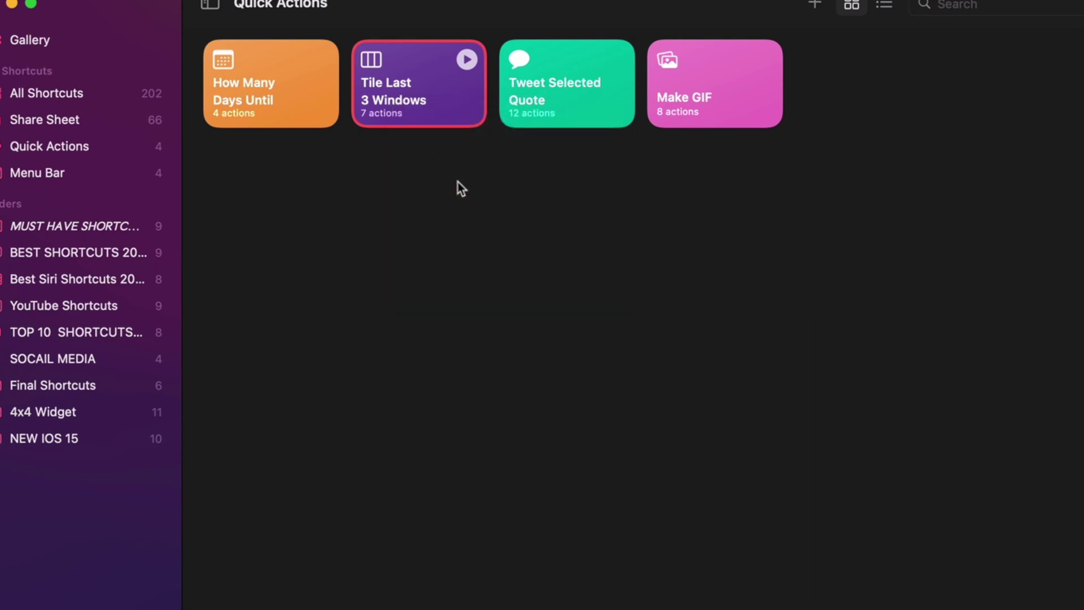
{"action": "left_click", "coordinate": [433, 163]}
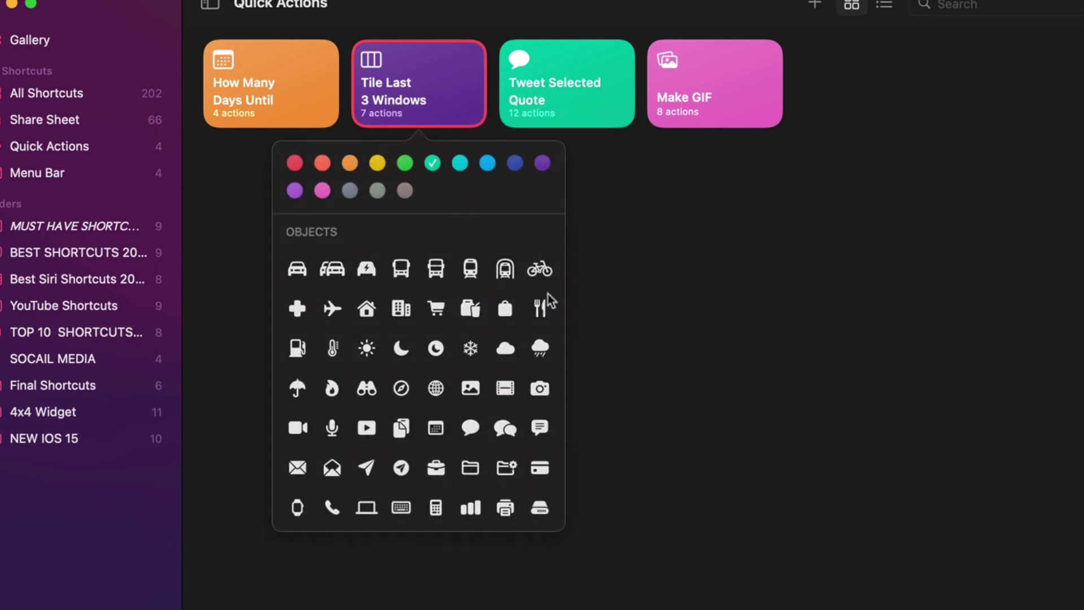
{"action": "left_click", "coordinate": [473, 272]}
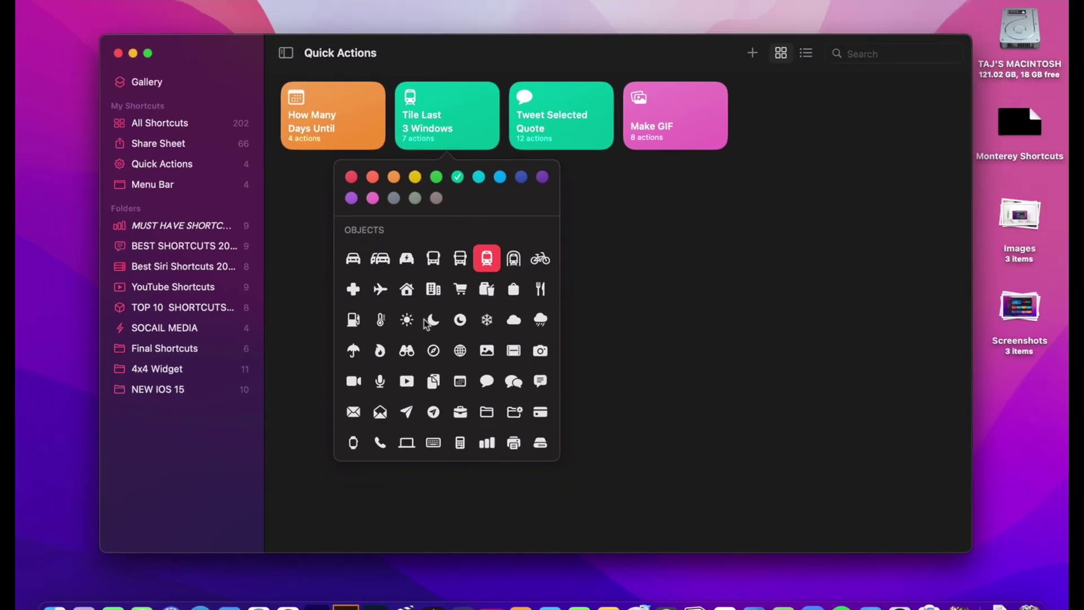
{"action": "left_click", "coordinate": [366, 348]}
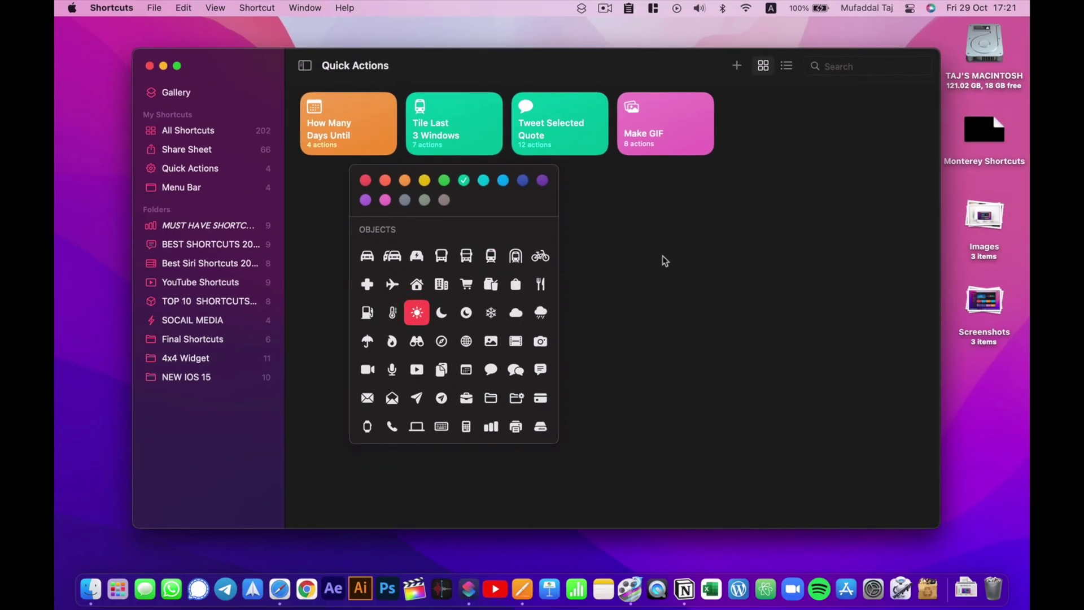
Run New Note with Date from All Shortcuts, allowing note creation, then cancel its text prompt
{"action": "left_click", "coordinate": [662, 255]}
{"action": "left_click", "coordinate": [243, 134]}
{"action": "left_click", "coordinate": [319, 138]}
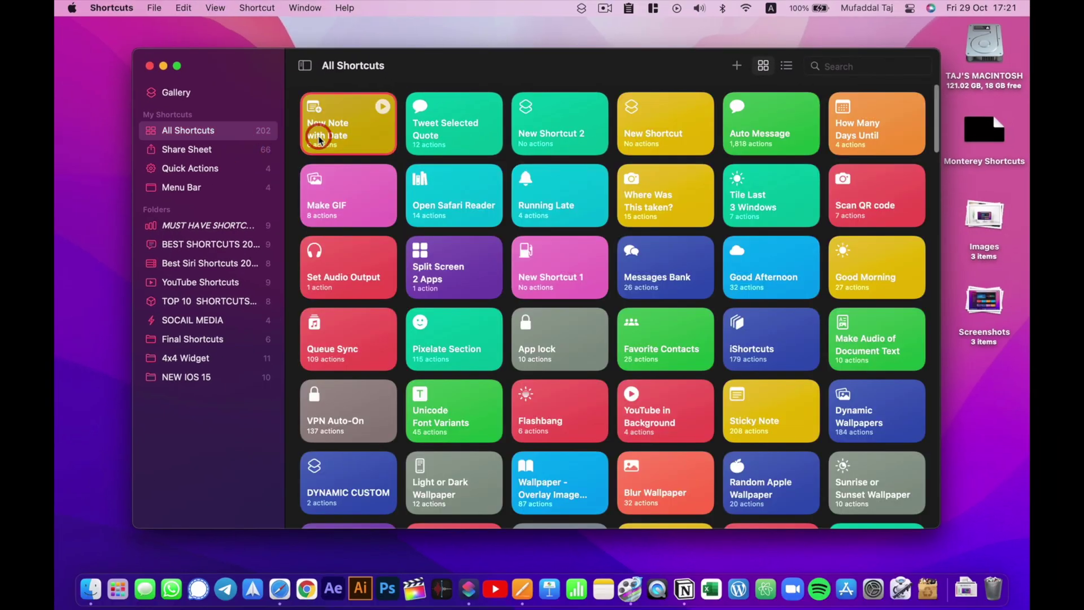
{"action": "key", "text": "Right"}
{"action": "key", "text": "Right"}
{"action": "left_click", "coordinate": [319, 138]}
{"action": "key", "text": "super+r"}
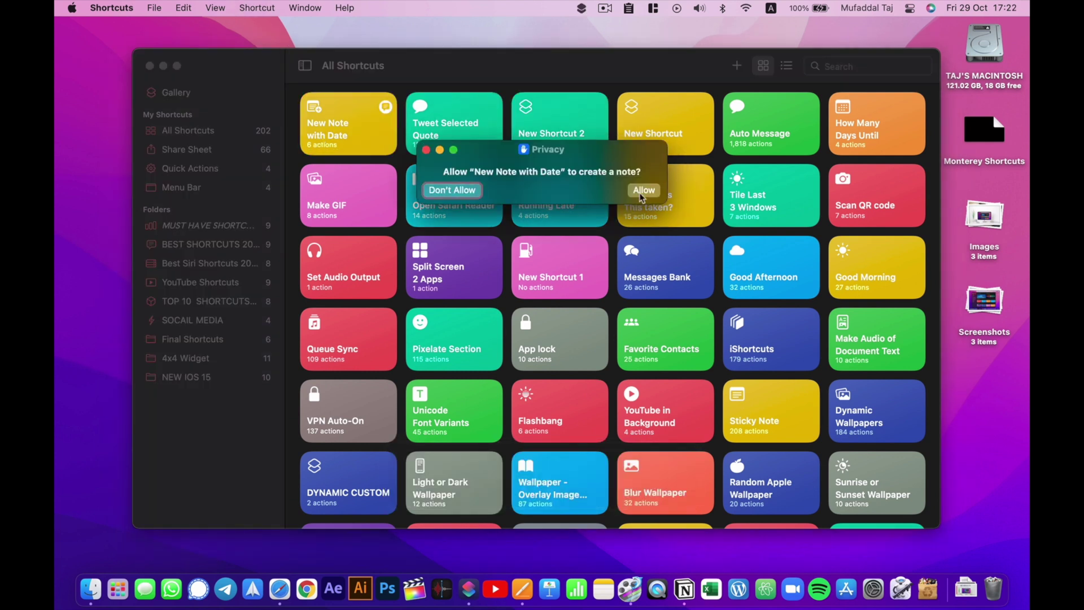
{"action": "left_click", "coordinate": [642, 190]}
{"action": "left_click", "coordinate": [596, 217]}
Create a new empty shortcut with ⌘N and close it unchanged
{"action": "key", "text": "super+n"}
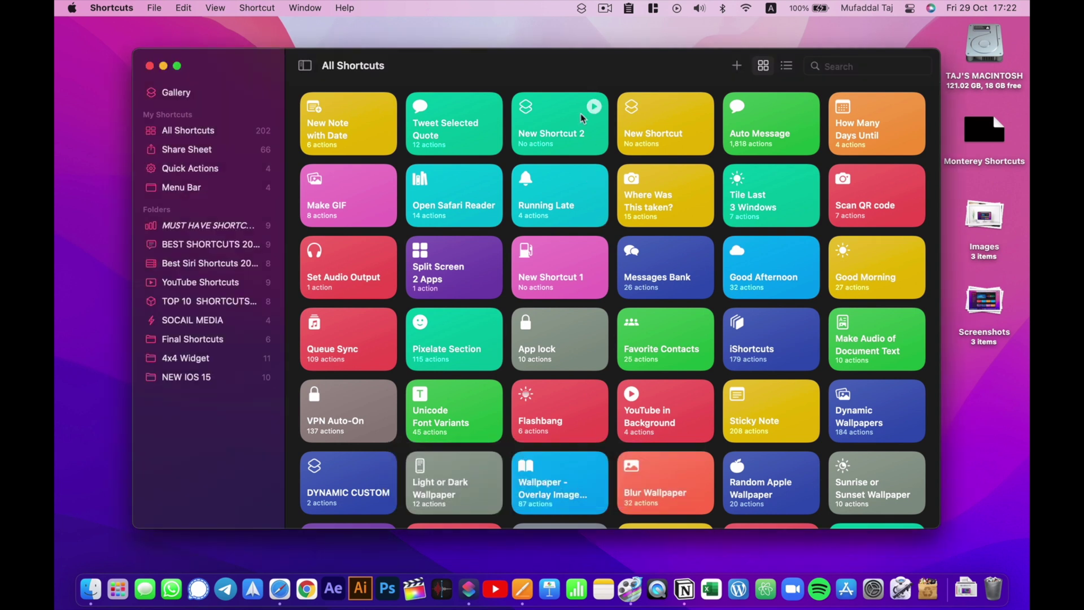
{"action": "key", "text": "super+n"}
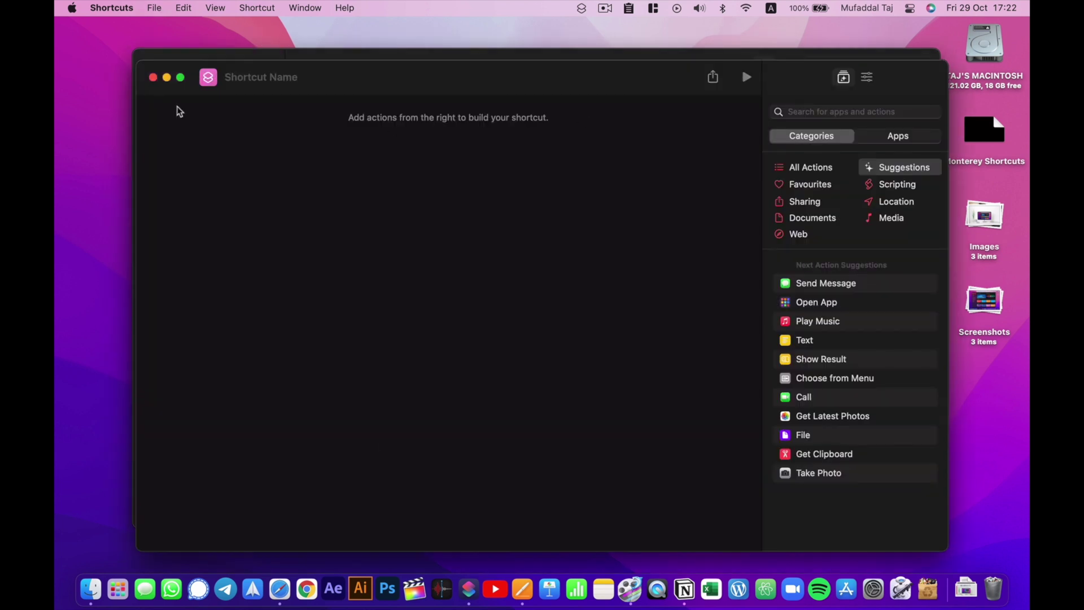
{"action": "left_click", "coordinate": [152, 78]}
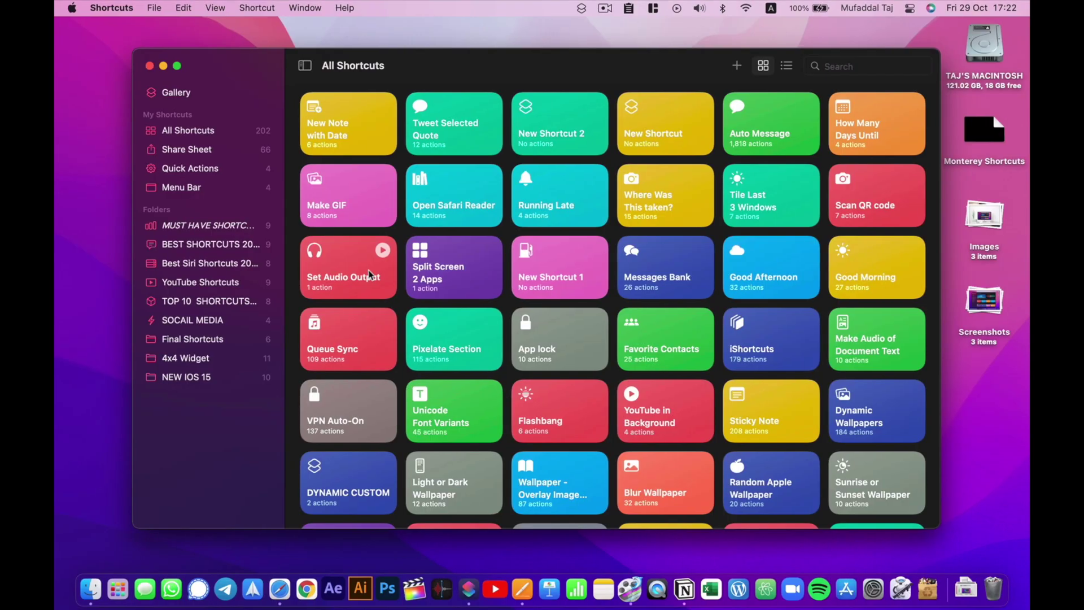
{"action": "key", "text": "super+comma"}
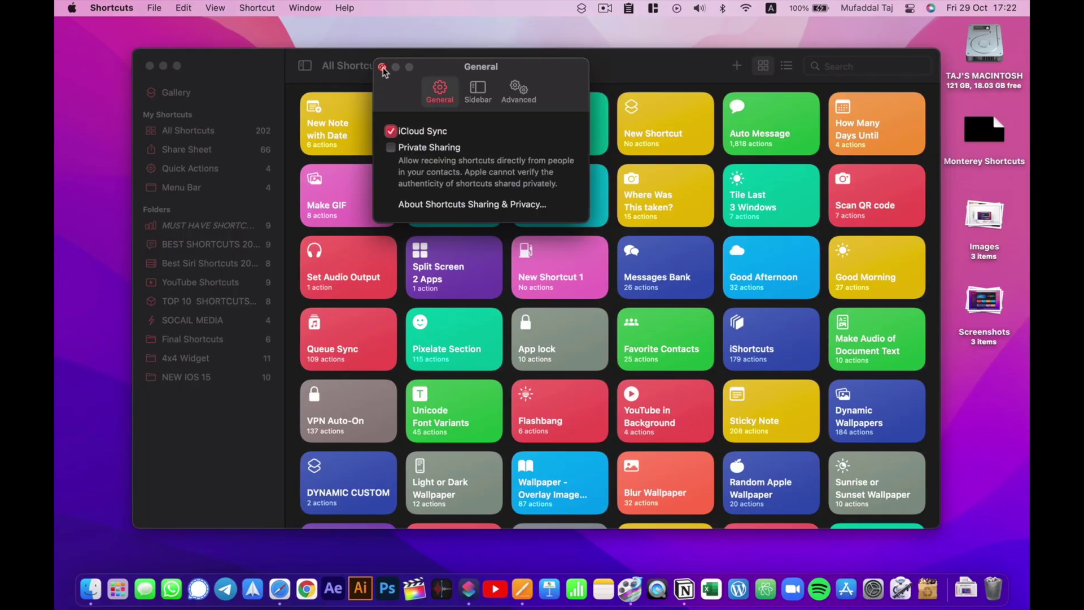
{"action": "left_click", "coordinate": [382, 67]}
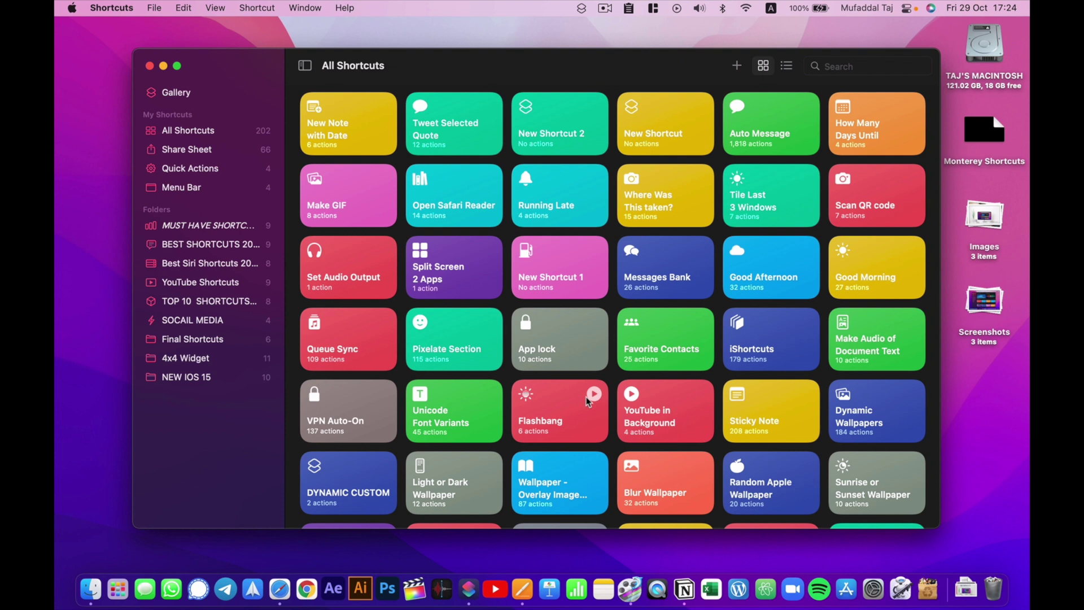
Search the library for 'shaz' and run the Shazam - Spotify shortcut
{"action": "scroll", "coordinate": [587, 402], "scroll_direction": "down", "scroll_amount": 5}
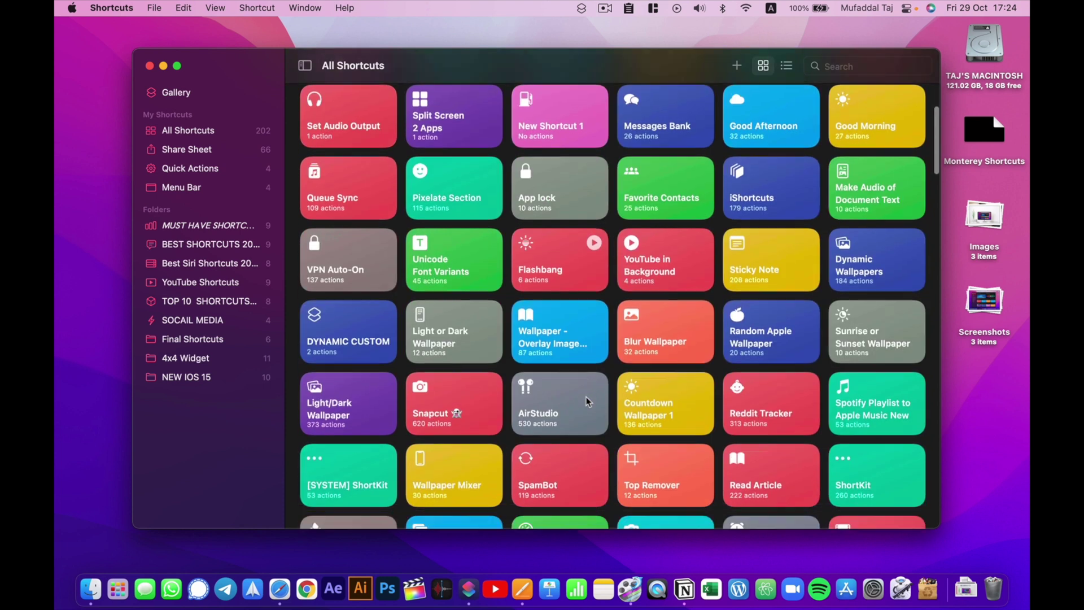
{"action": "scroll", "coordinate": [587, 402], "scroll_direction": "up", "scroll_amount": 3}
{"action": "scroll", "coordinate": [589, 394], "scroll_direction": "up", "scroll_amount": 3}
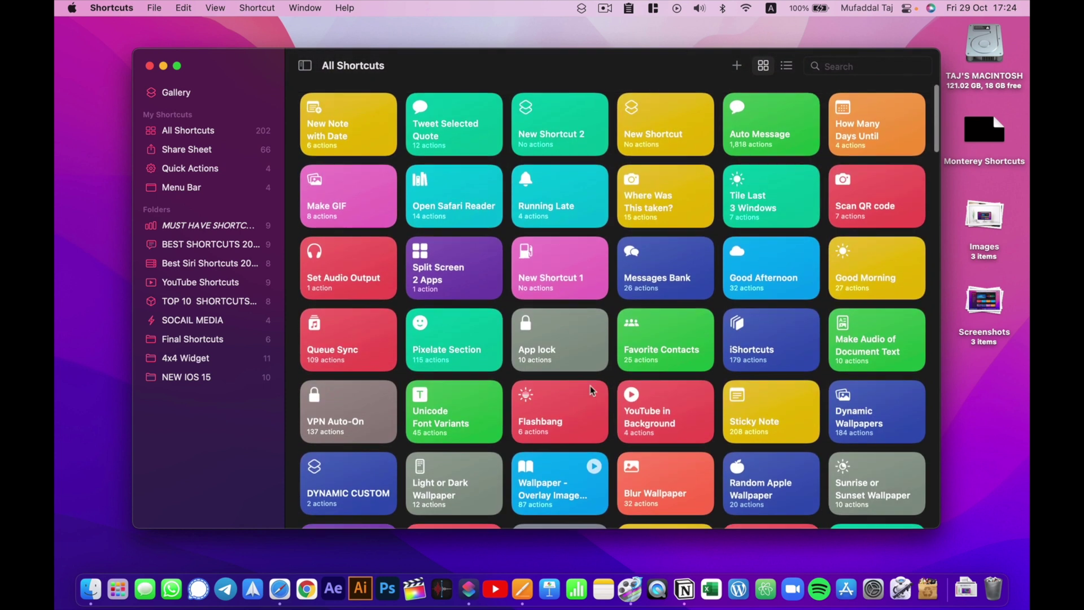
{"action": "left_click", "coordinate": [867, 68]}
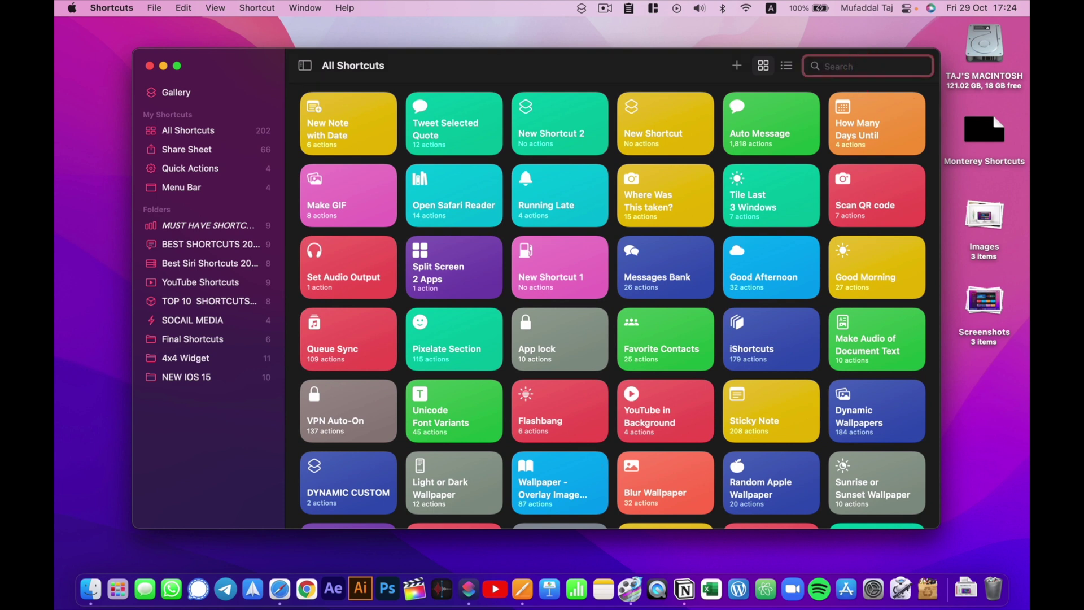
{"action": "type", "text": "shaz"}
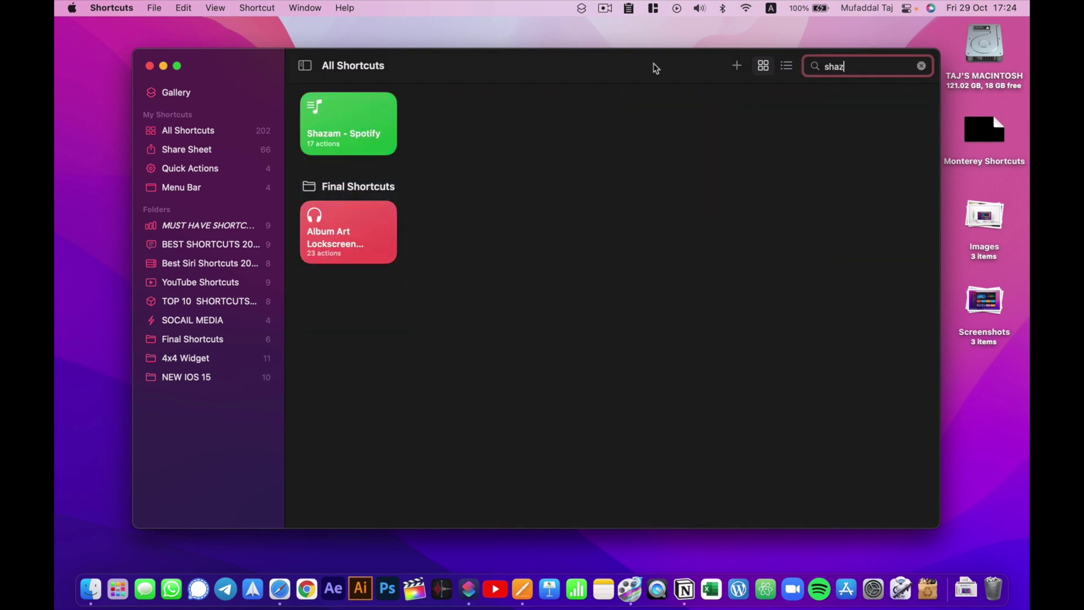
{"action": "left_click", "coordinate": [383, 106]}
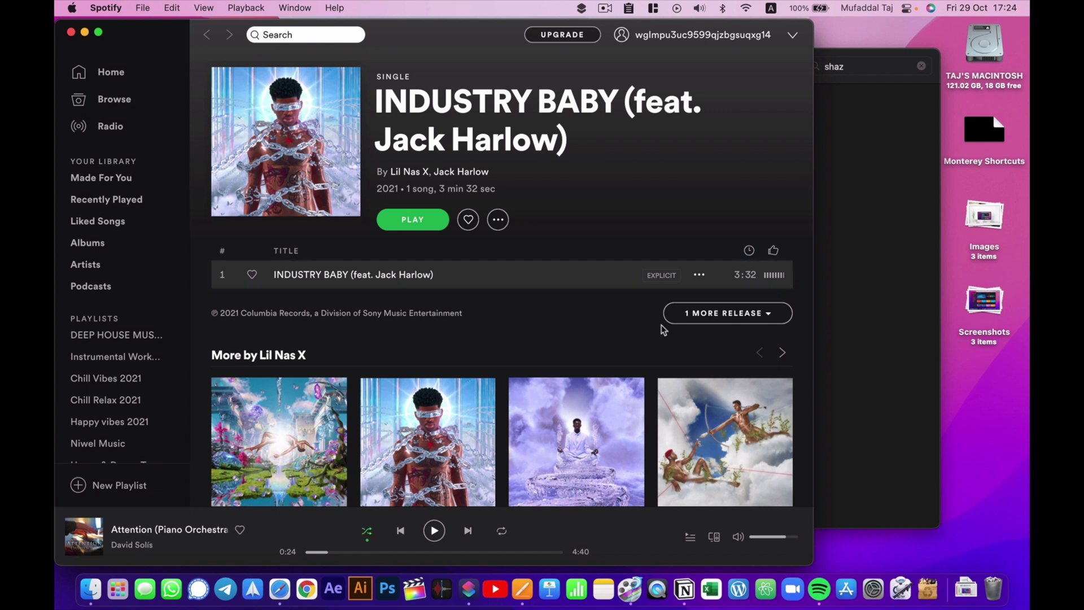
Hide Spotify's INDUSTRY BABY page and show all 202 shortcuts in Shortcuts
{"action": "key", "text": "super+w"}
{"action": "left_click", "coordinate": [210, 129]}
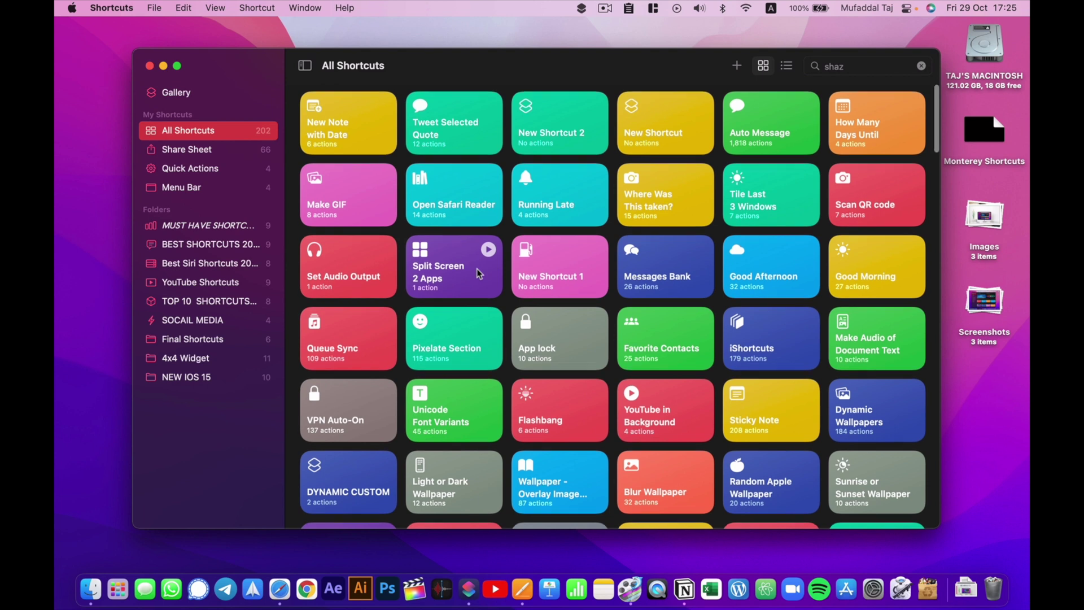
Clear the 'shaz' search filter to show the whole library
{"action": "scroll", "coordinate": [478, 262], "scroll_direction": "down", "scroll_amount": 2}
{"action": "scroll", "coordinate": [479, 261], "scroll_direction": "down", "scroll_amount": 5}
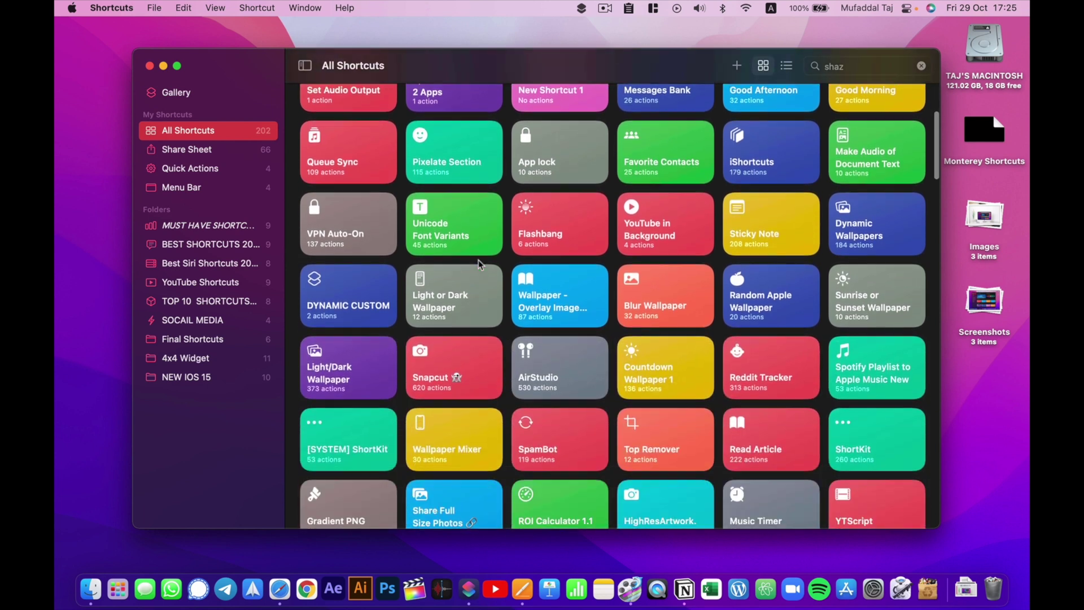
{"action": "scroll", "coordinate": [479, 259], "scroll_direction": "down", "scroll_amount": 3}
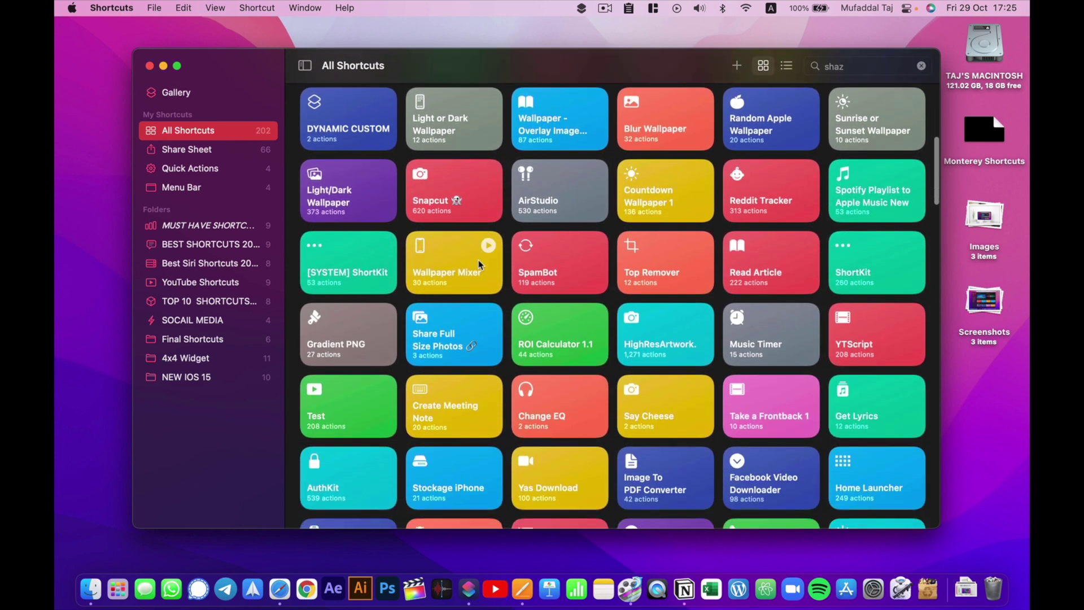
{"action": "scroll", "coordinate": [478, 259], "scroll_direction": "up", "scroll_amount": 2}
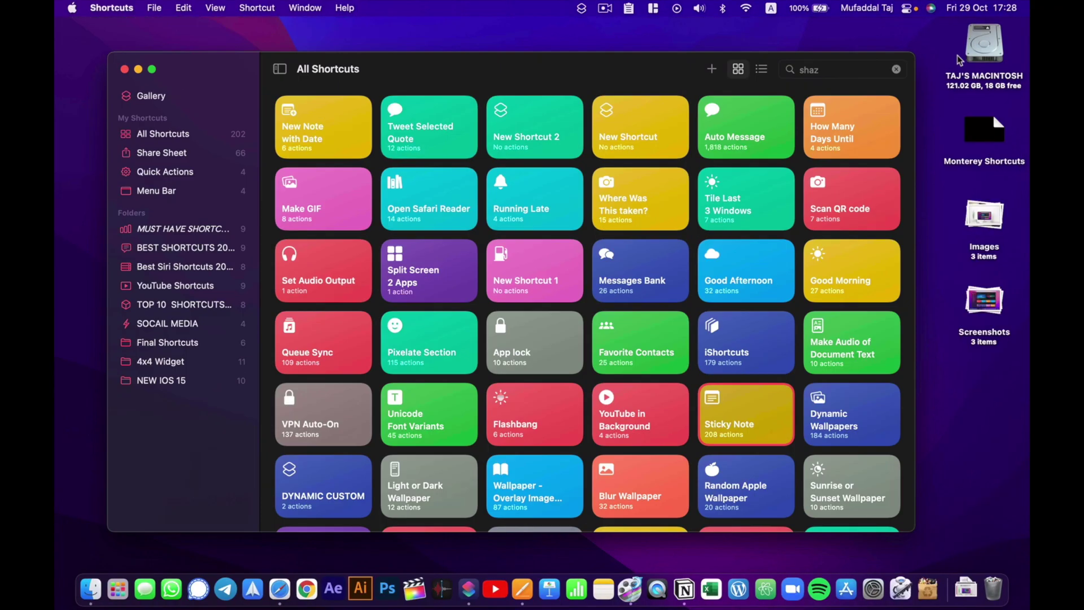
{"action": "left_click", "coordinate": [897, 70]}
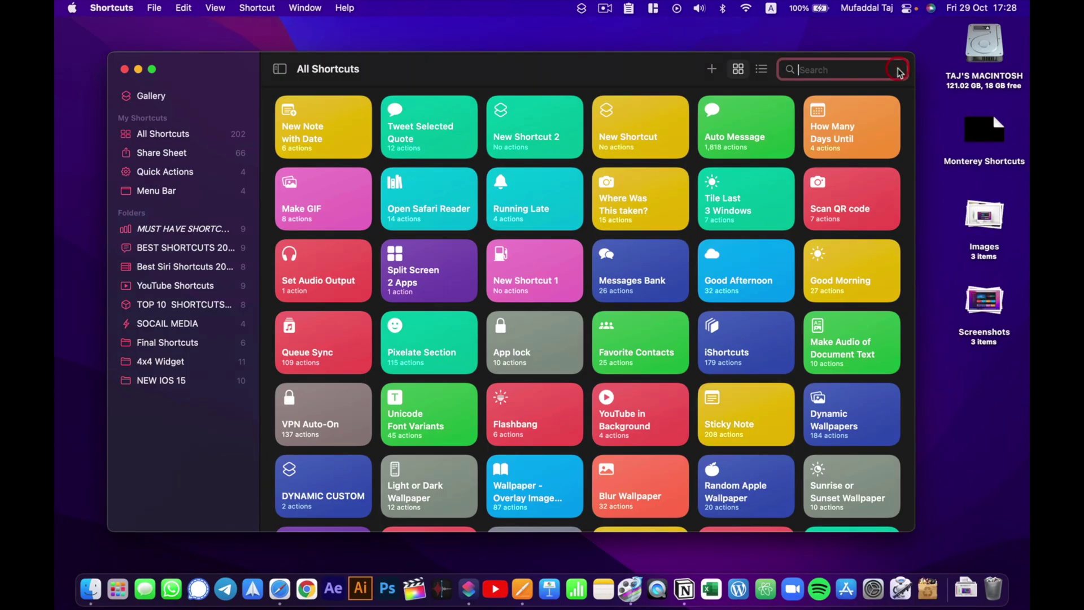
Start a new blank shortcut and scroll through its All Actions list
{"action": "left_click", "coordinate": [711, 69]}
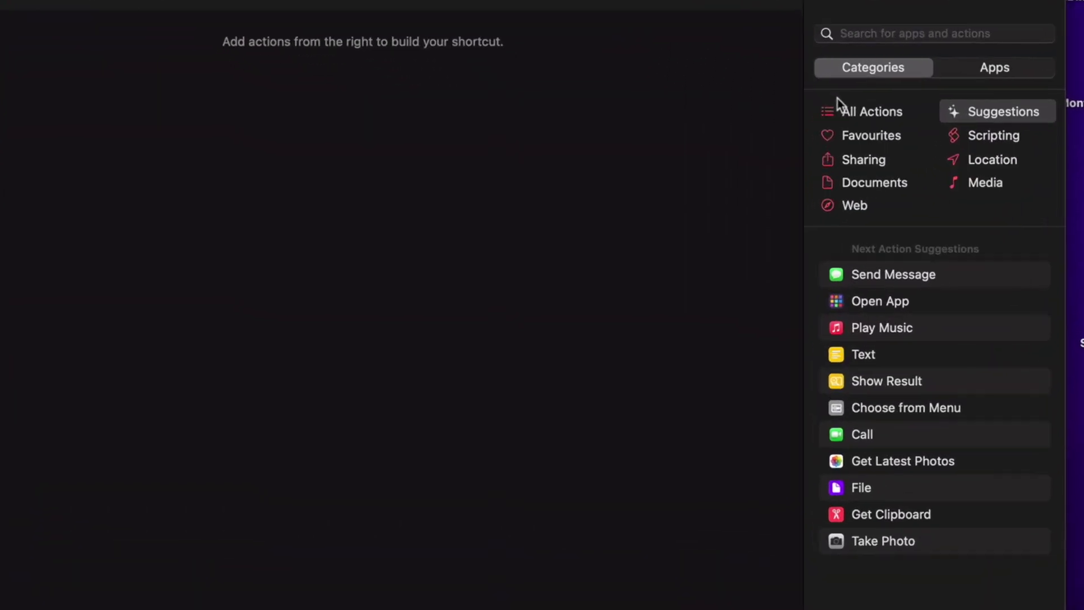
{"action": "left_click", "coordinate": [840, 103]}
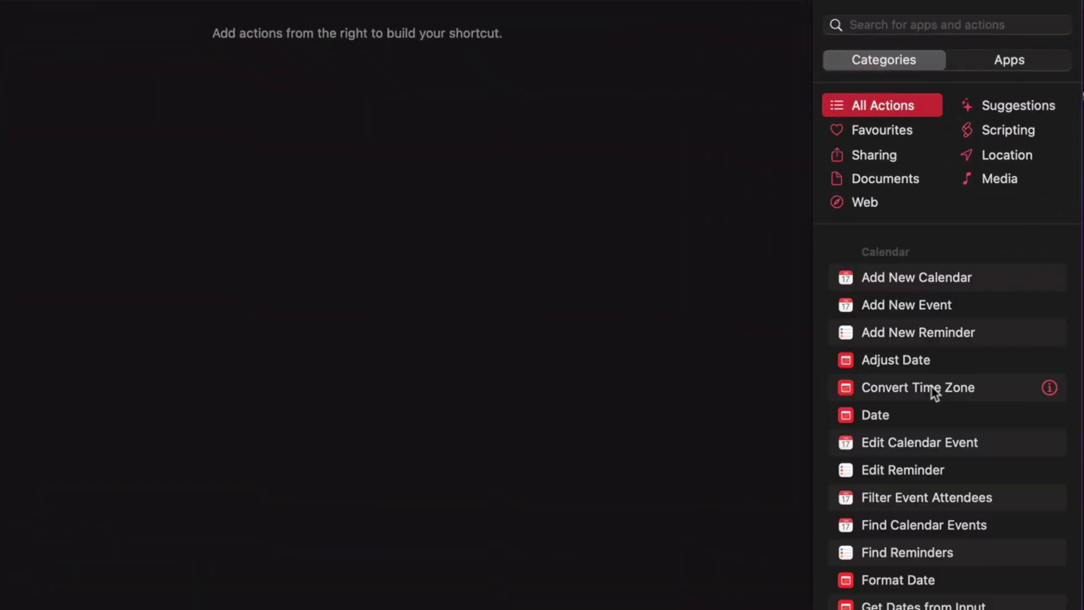
{"action": "scroll", "coordinate": [932, 388], "scroll_direction": "down", "scroll_amount": 20}
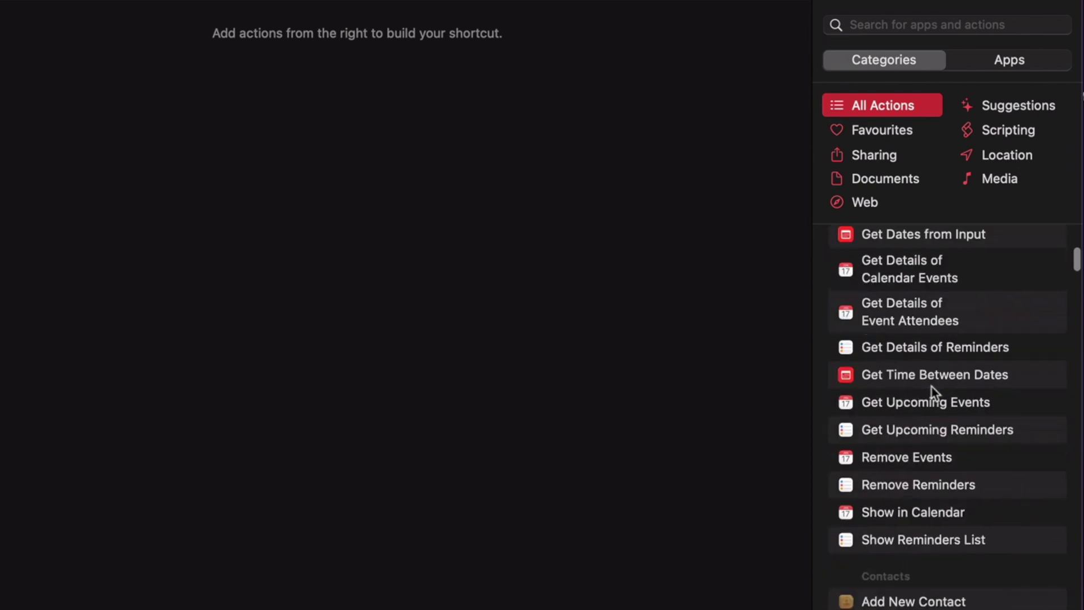
{"action": "scroll", "coordinate": [932, 387], "scroll_direction": "down", "scroll_amount": 20}
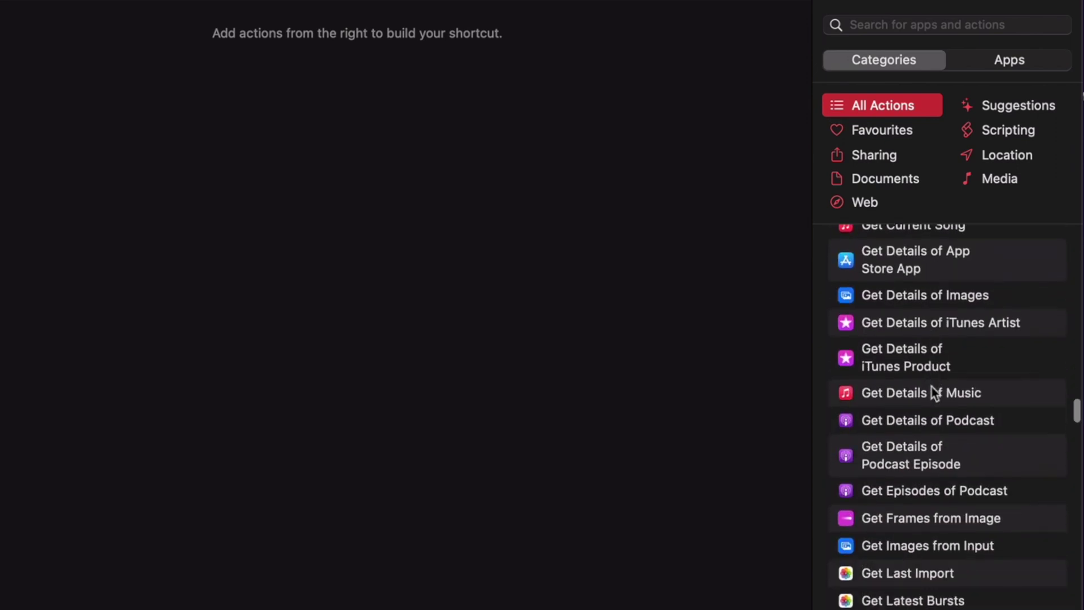
{"action": "scroll", "coordinate": [931, 387], "scroll_direction": "down", "scroll_amount": 10}
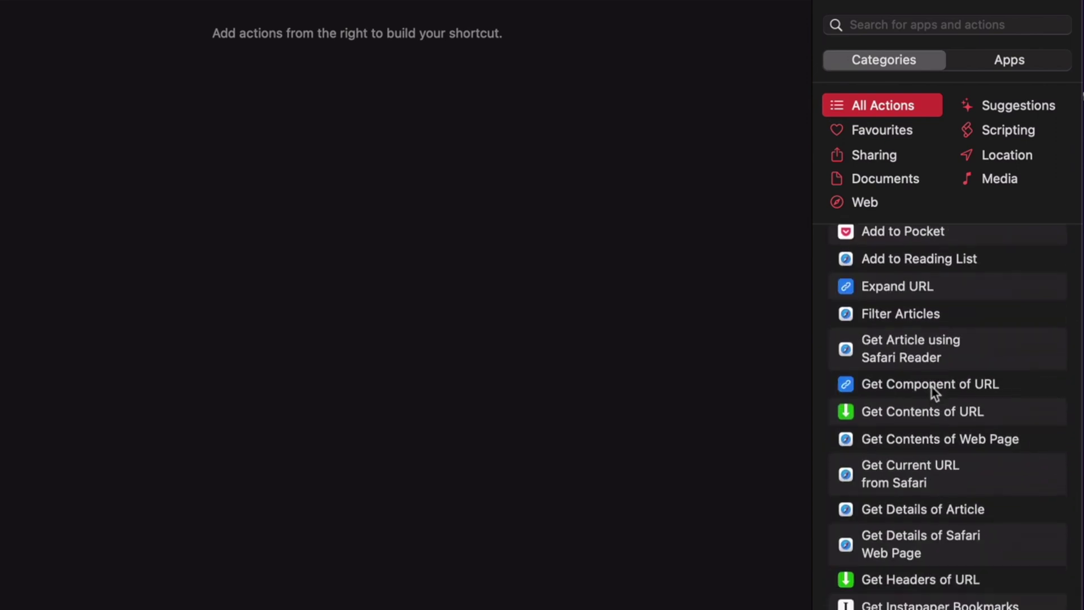
Browse actions by app, viewing those offered for Books and WhatsApp
{"action": "left_click", "coordinate": [1009, 59]}
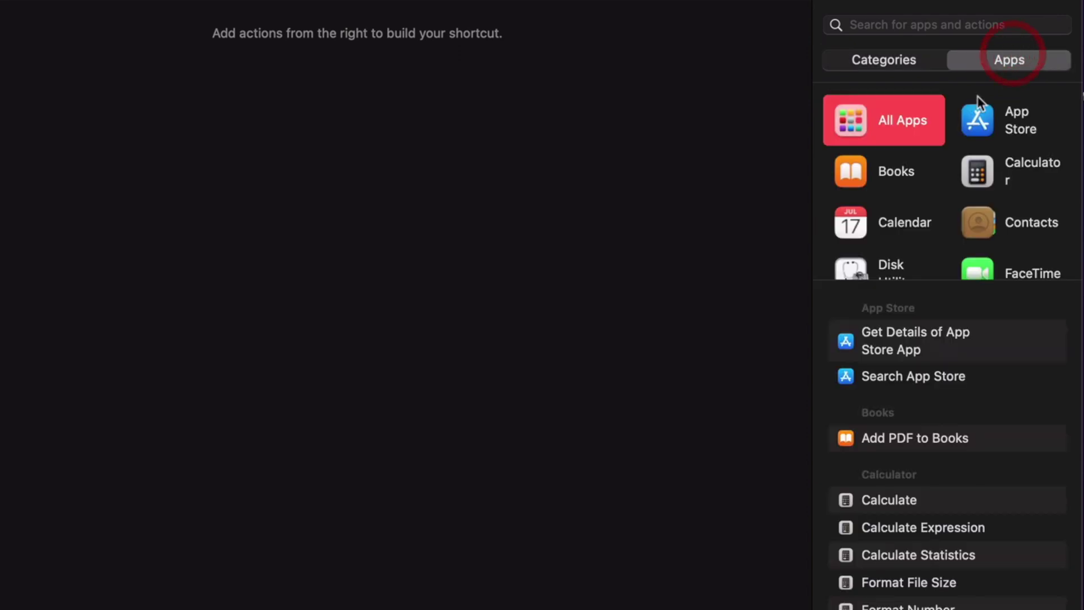
{"action": "left_click", "coordinate": [906, 192]}
{"action": "scroll", "coordinate": [900, 237], "scroll_direction": "down", "scroll_amount": 15}
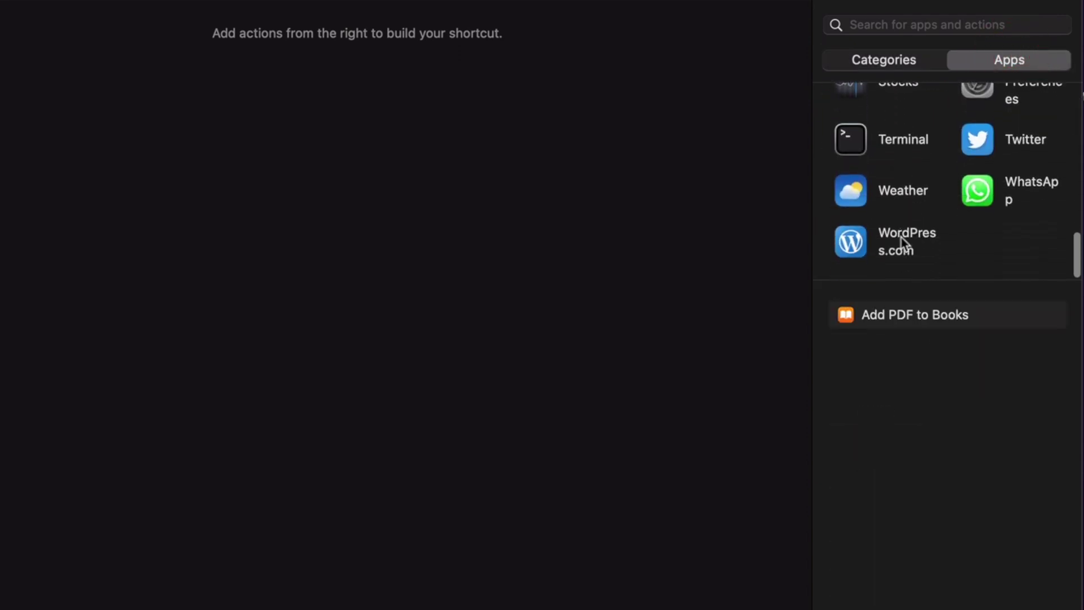
{"action": "left_click", "coordinate": [975, 212]}
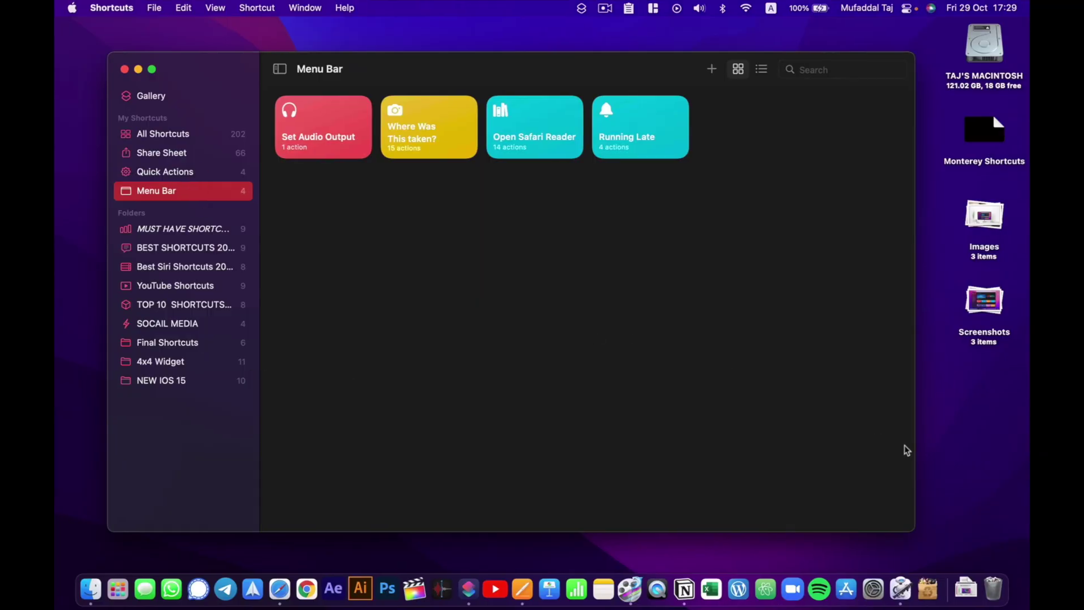
Launch Automator, compare the Application and Workflow types, and bring up the Open Existing Document panel
{"action": "left_click", "coordinate": [903, 582]}
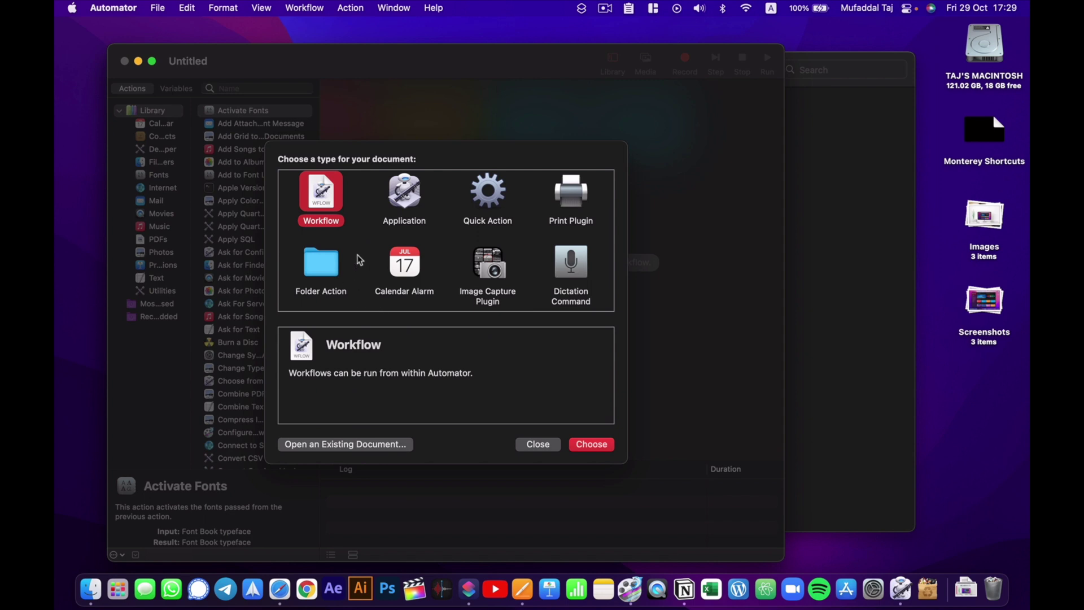
{"action": "left_click", "coordinate": [404, 207]}
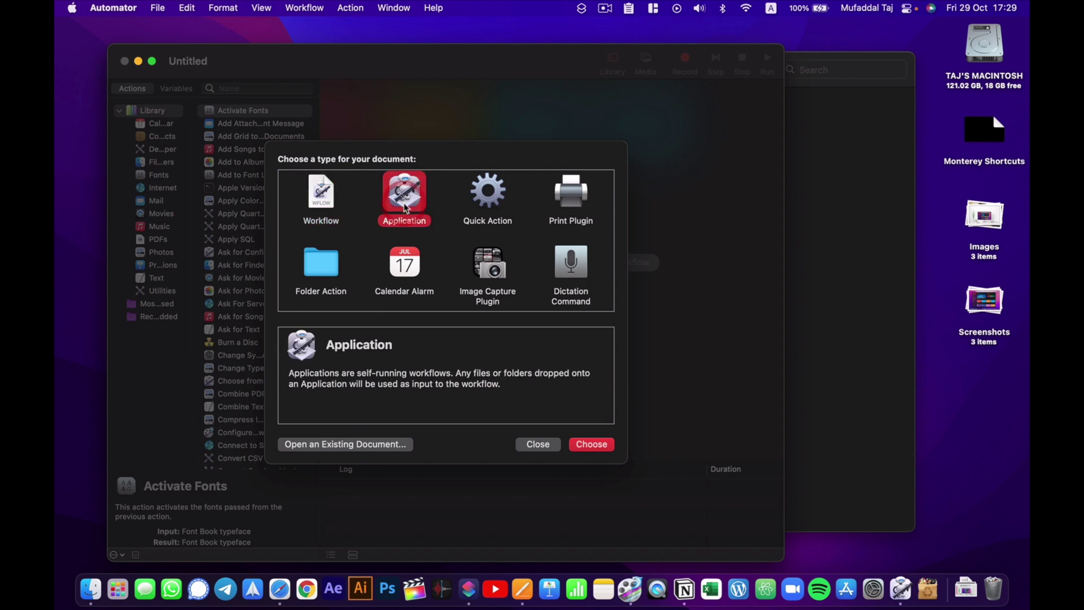
{"action": "left_click", "coordinate": [333, 199]}
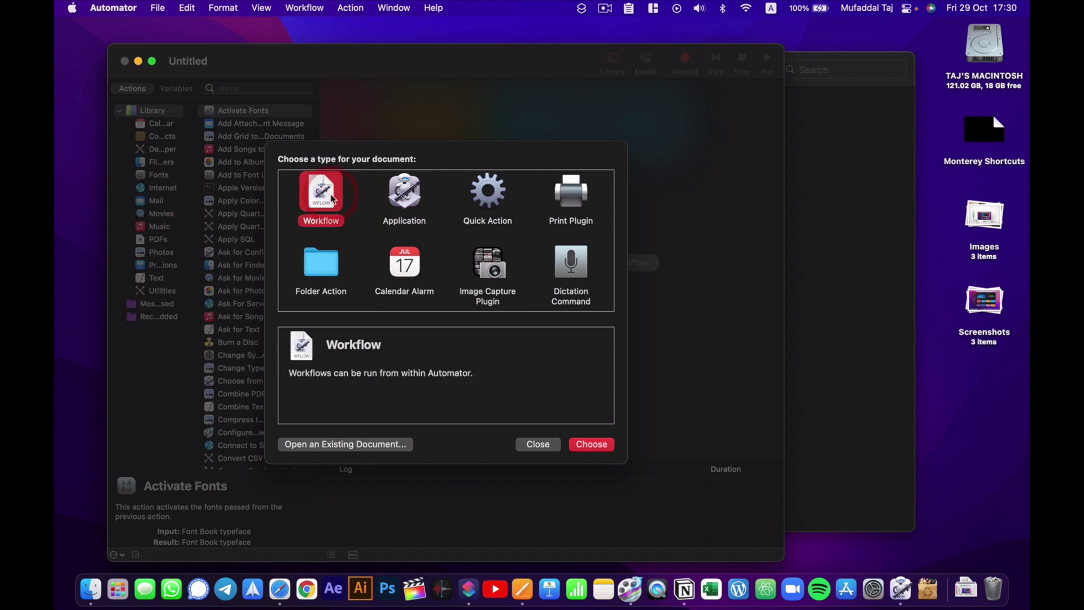
{"action": "left_click", "coordinate": [374, 444]}
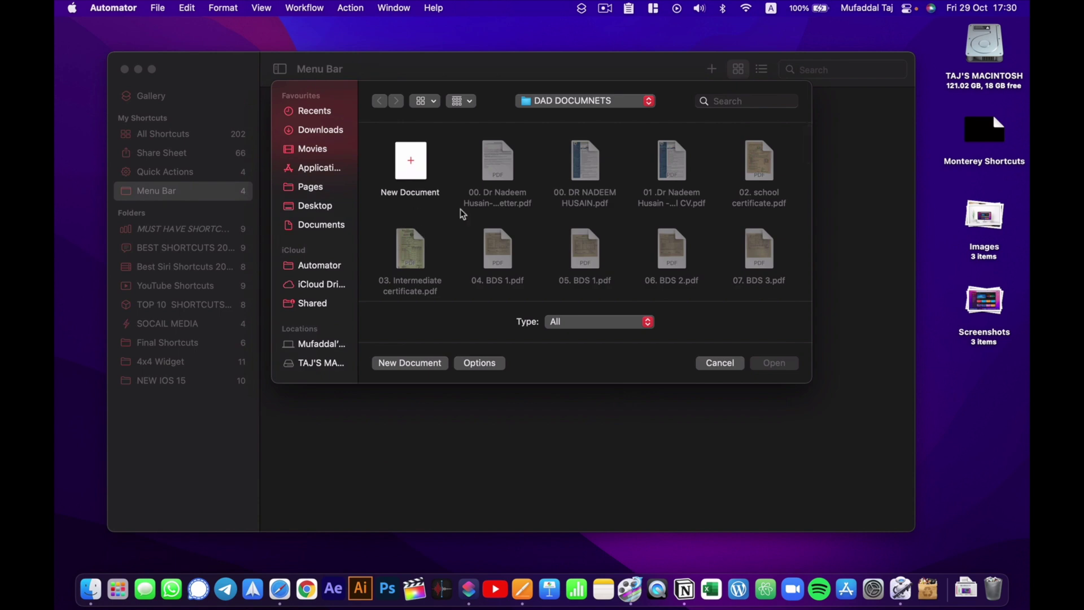
Browse the workflows in the iCloud Automator folder, then cancel back to the document-type chooser
{"action": "scroll", "coordinate": [506, 226], "scroll_direction": "down", "scroll_amount": 3}
{"action": "scroll", "coordinate": [506, 225], "scroll_direction": "up", "scroll_amount": 3}
{"action": "left_click", "coordinate": [320, 265]}
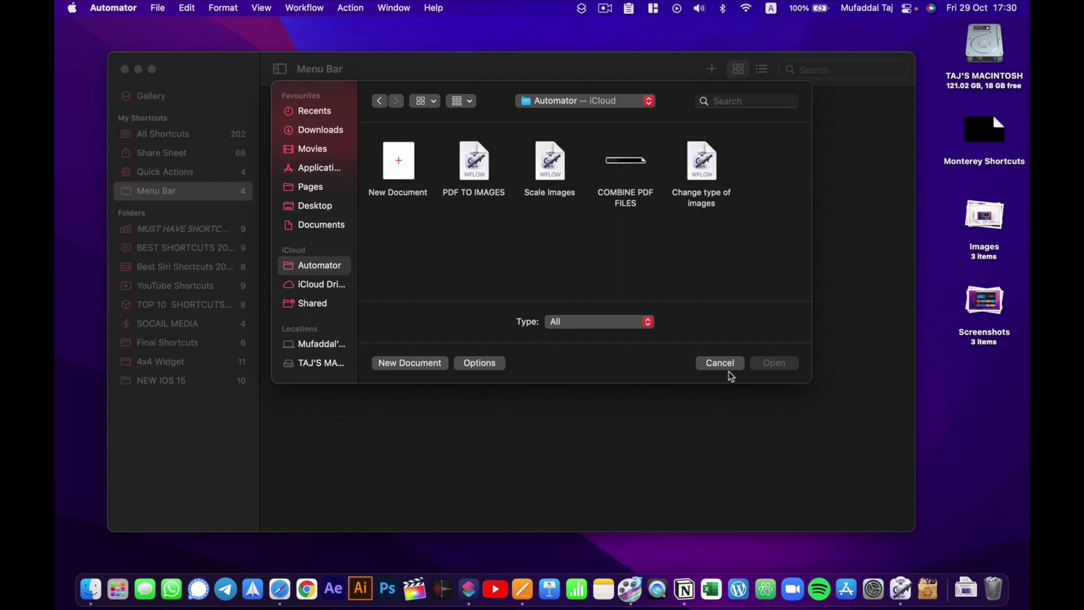
{"action": "left_click", "coordinate": [443, 363]}
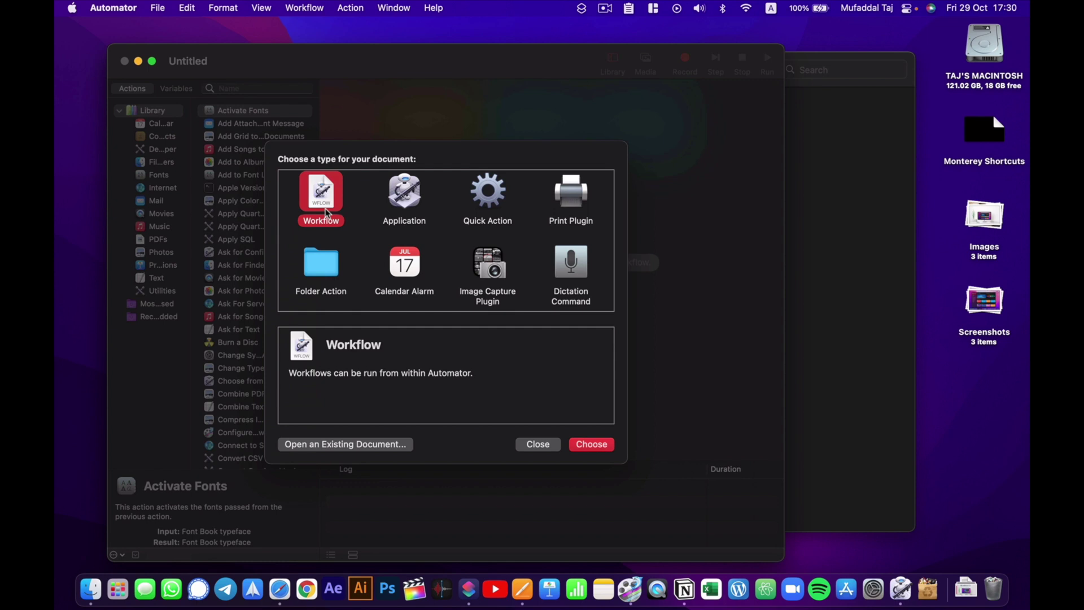
Create a new Workflow document and read the Get Specified Finder Items description in the Actions list
{"action": "left_click", "coordinate": [591, 444]}
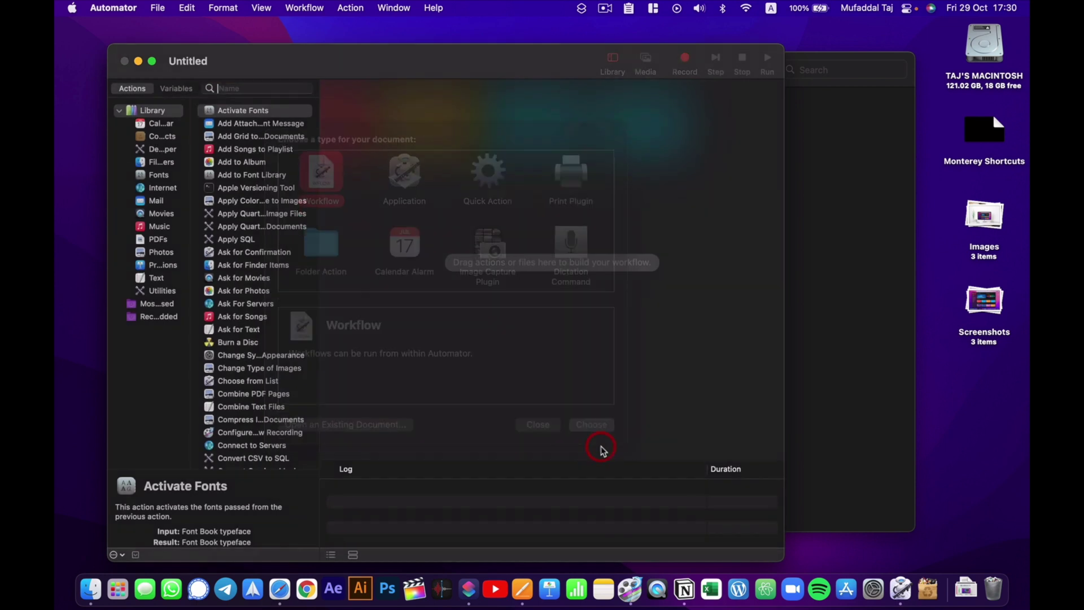
{"action": "scroll", "coordinate": [236, 311], "scroll_direction": "down", "scroll_amount": 10}
{"action": "scroll", "coordinate": [236, 311], "scroll_direction": "down", "scroll_amount": 15}
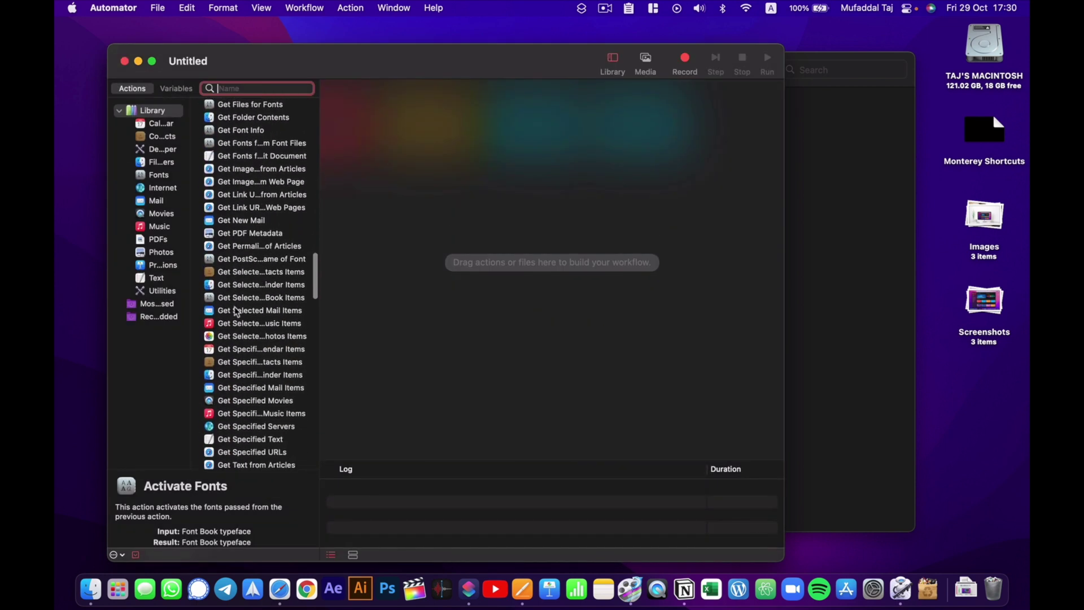
{"action": "scroll", "coordinate": [236, 298], "scroll_direction": "up", "scroll_amount": 15}
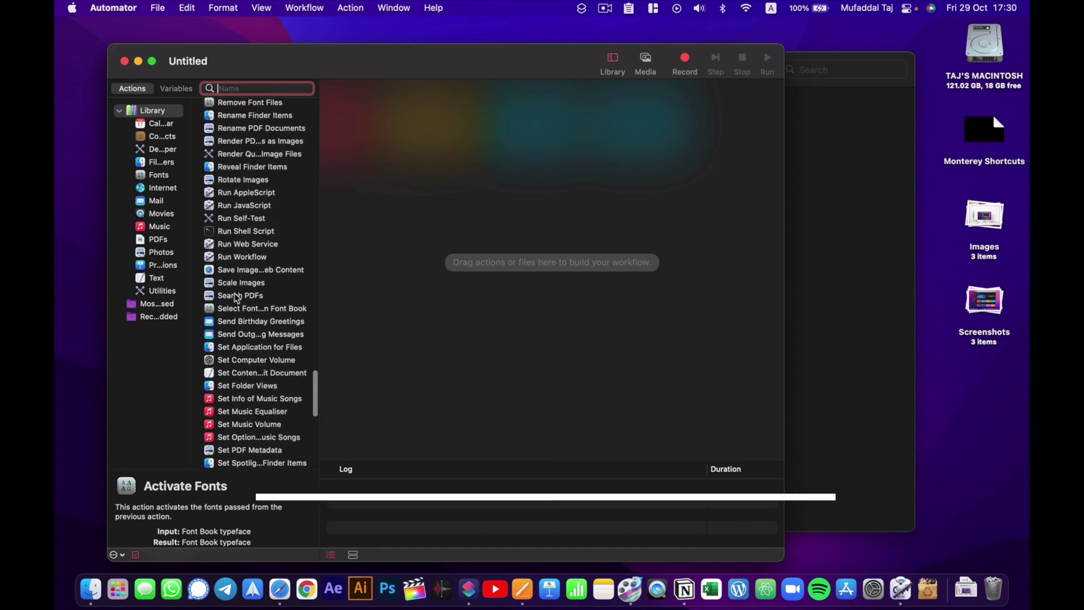
{"action": "left_click", "coordinate": [236, 295]}
{"action": "scroll", "coordinate": [236, 298], "scroll_direction": "up", "scroll_amount": 15}
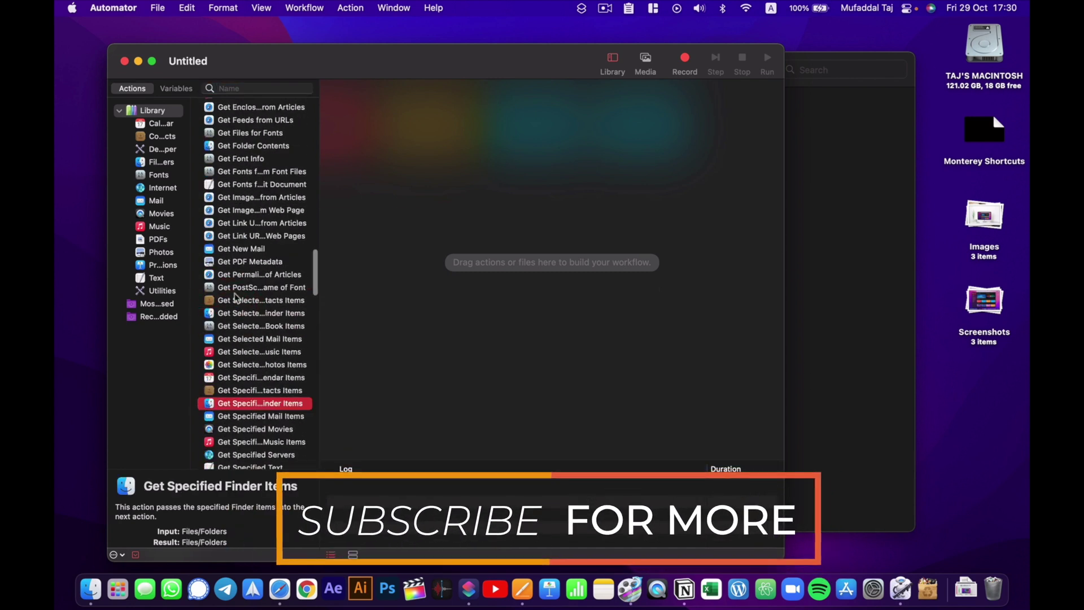
{"action": "scroll", "coordinate": [236, 297], "scroll_direction": "up", "scroll_amount": 5}
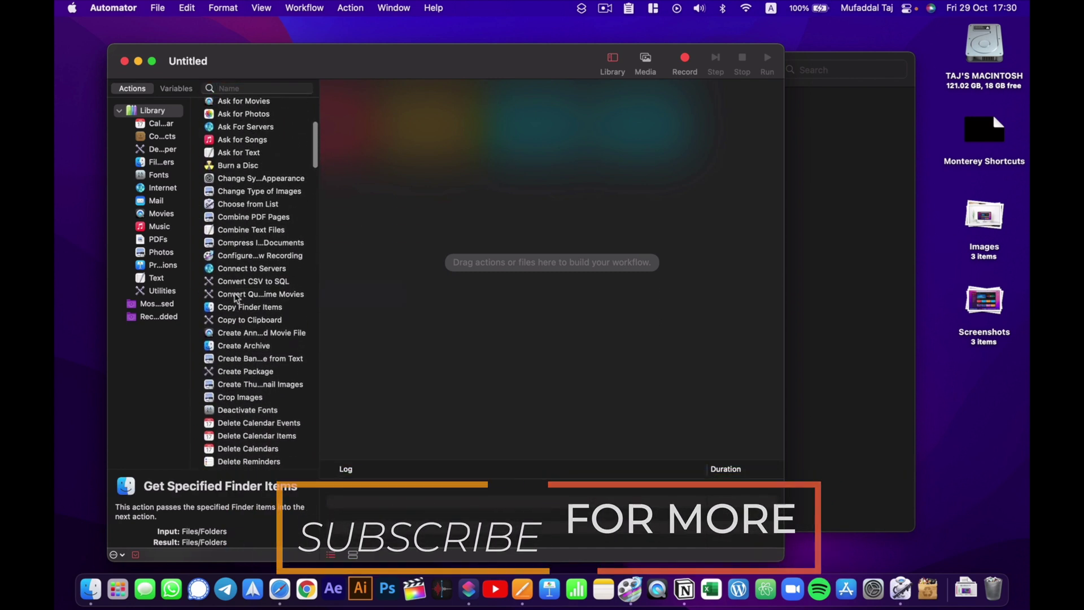